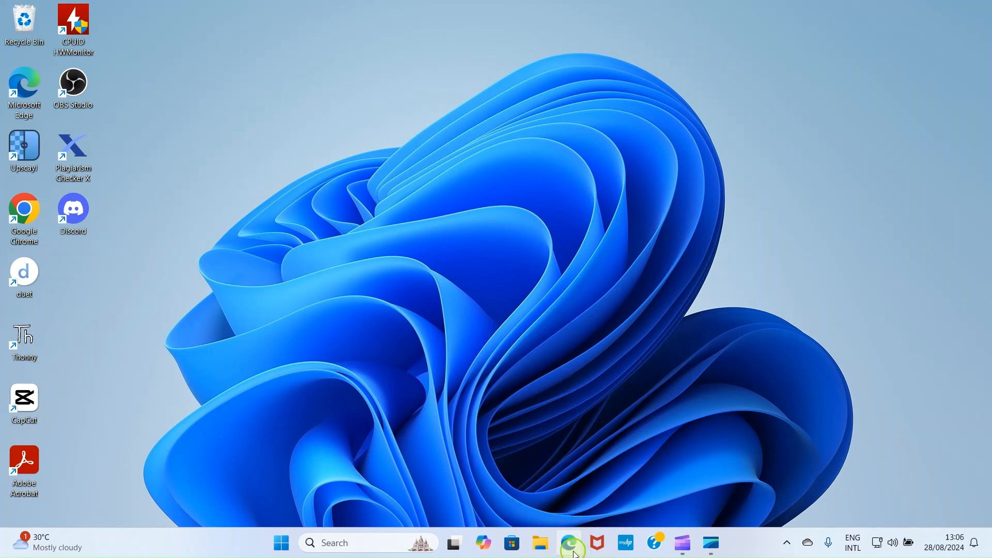
# Step: Open Microsoft Edge and go to designer.microsoft.com
pyautogui.click(578, 552)
pyautogui.click(175, 34)
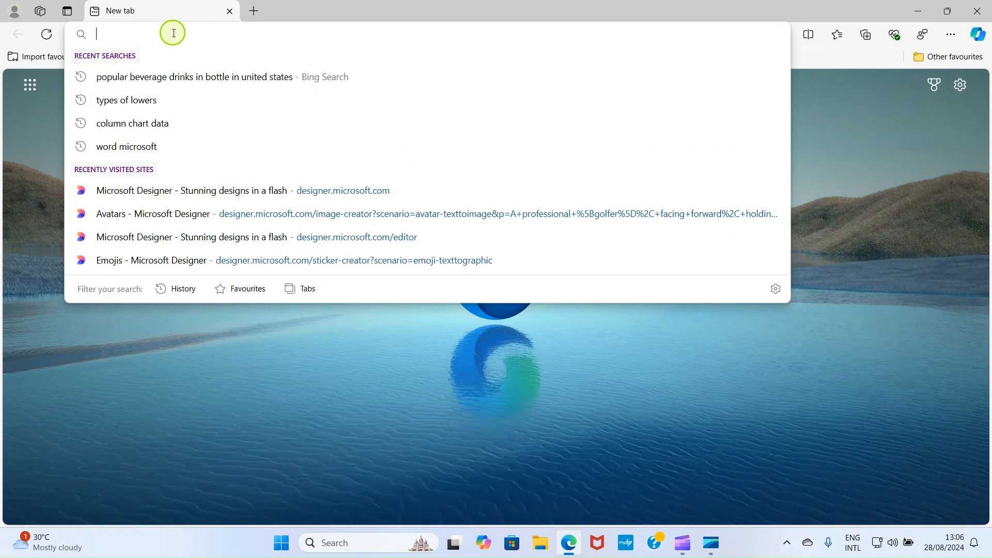
pyautogui.write('designer.microsoft.com')
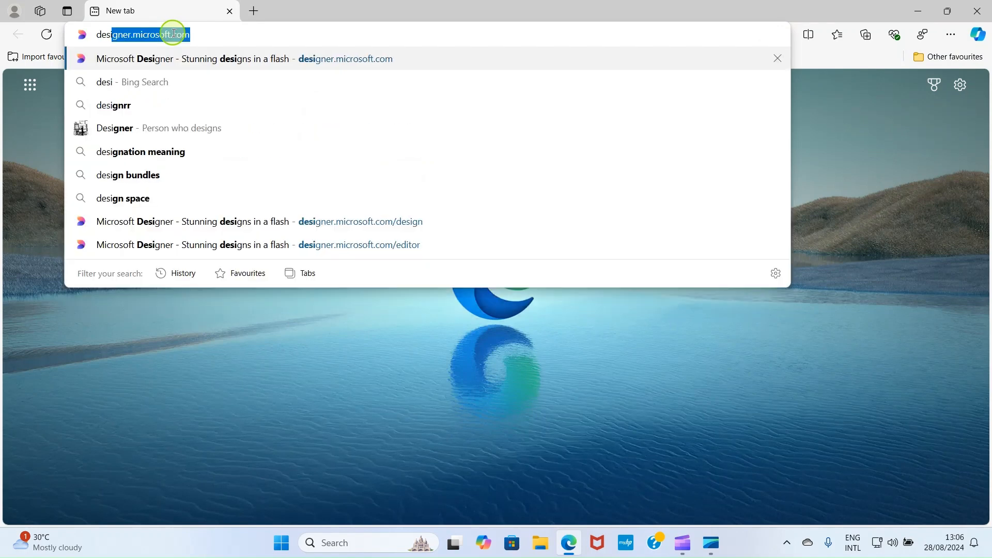
pyautogui.click(204, 37)
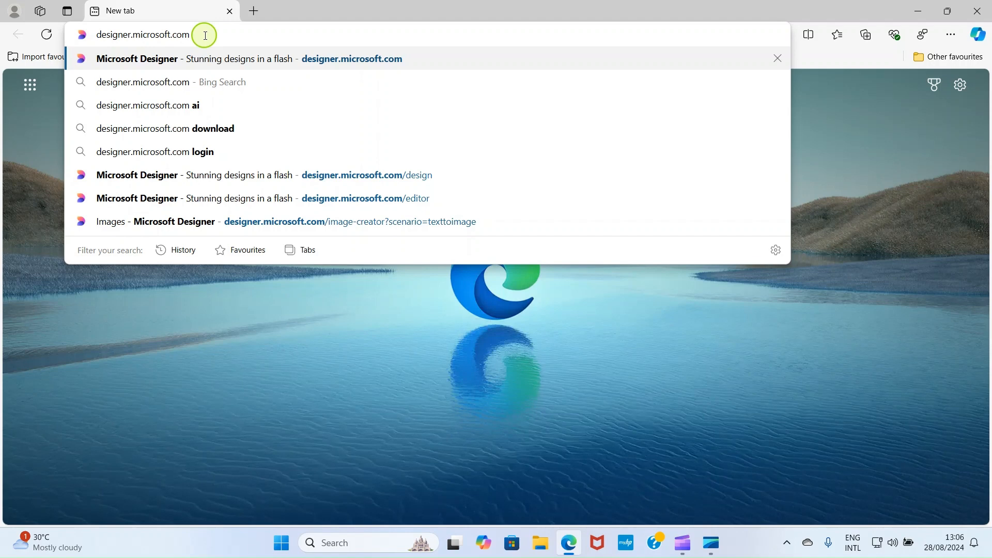
pyautogui.press('Return')
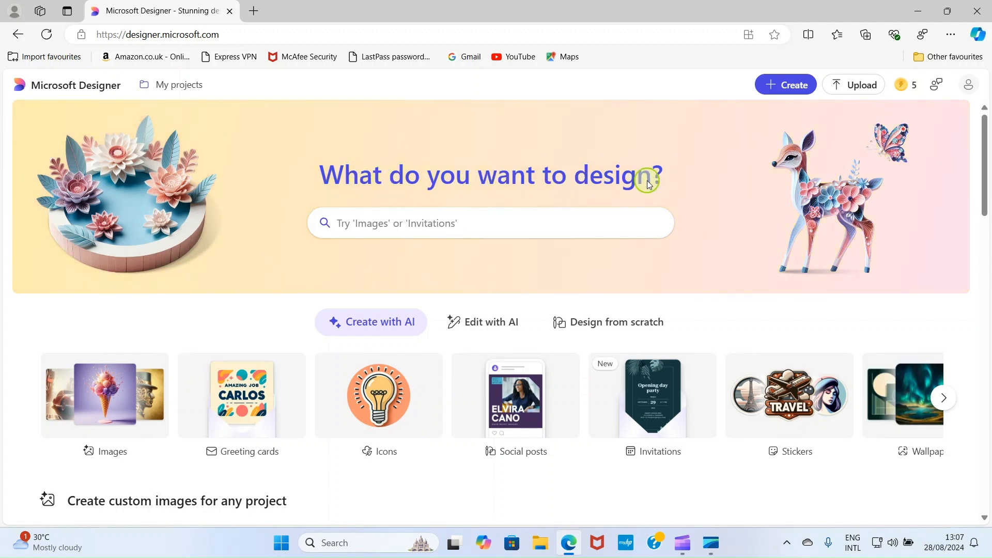
# Step: Search the Designer homepage for "Poster" and open a blank design from the Poster suggestion
pyautogui.click(348, 224)
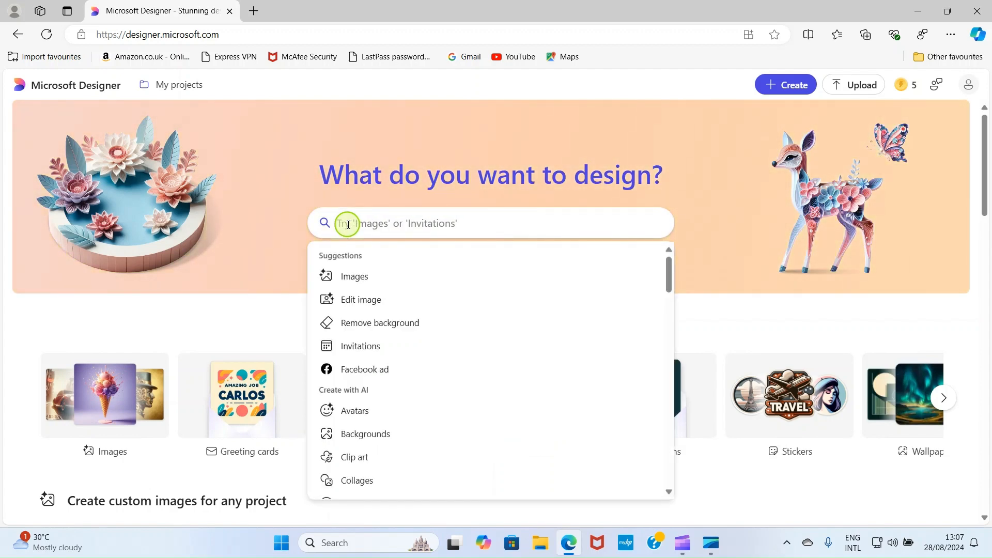
pyautogui.write('Poster')
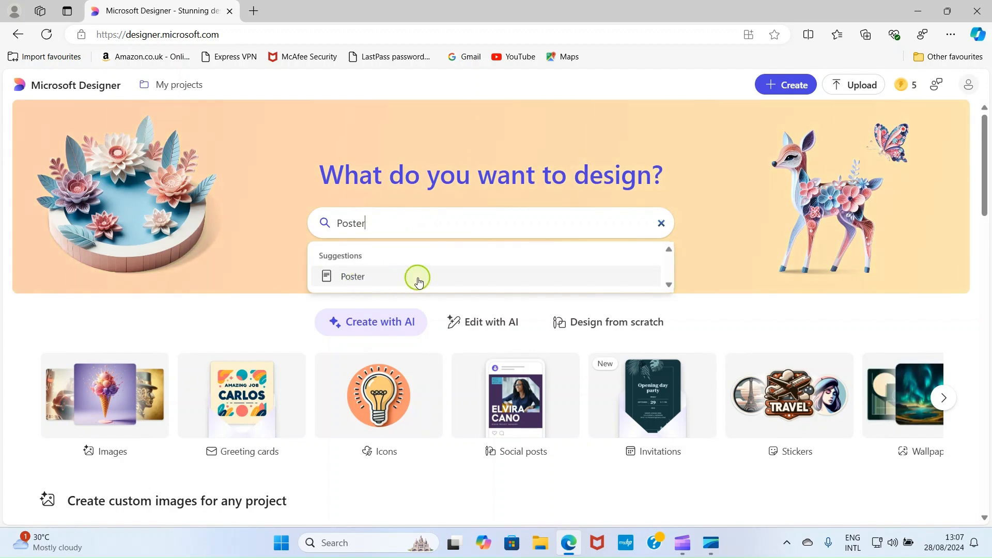
pyautogui.click(391, 281)
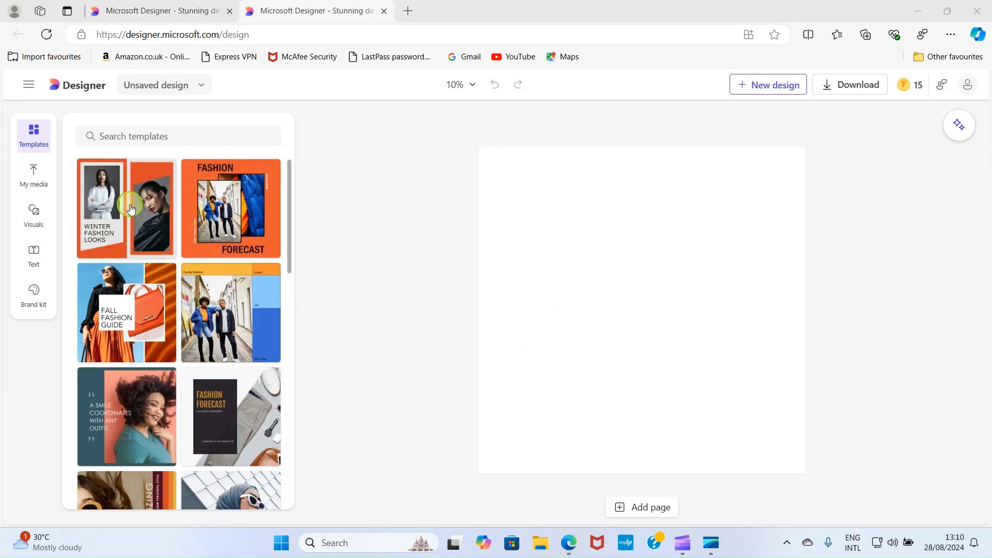
# Step: Look through the templates offered for the blank poster design, and close the design's browser tab
pyautogui.scroll(-4, 135, 227)
pyautogui.scroll(-10, 137, 247)
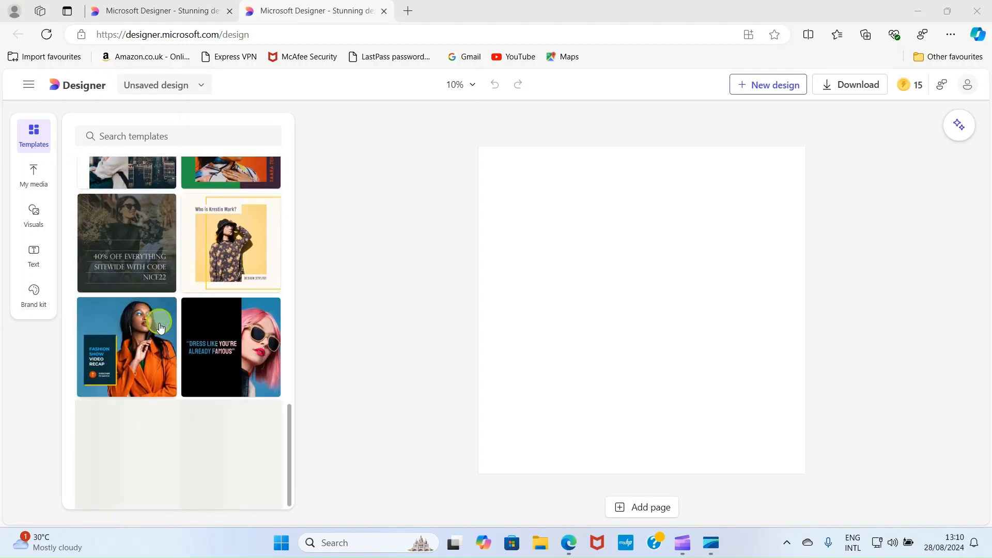
pyautogui.scroll(10, 176, 343)
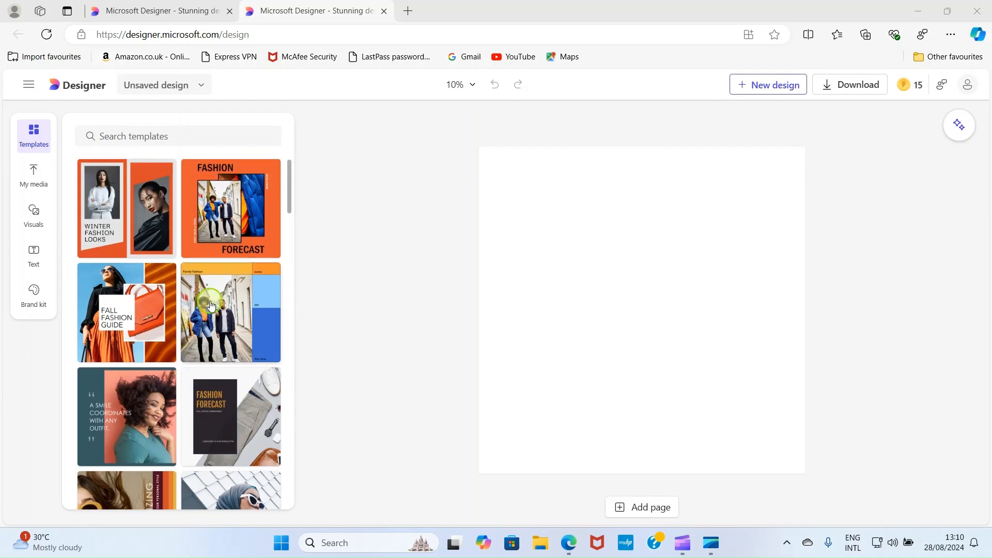
pyautogui.click(383, 11)
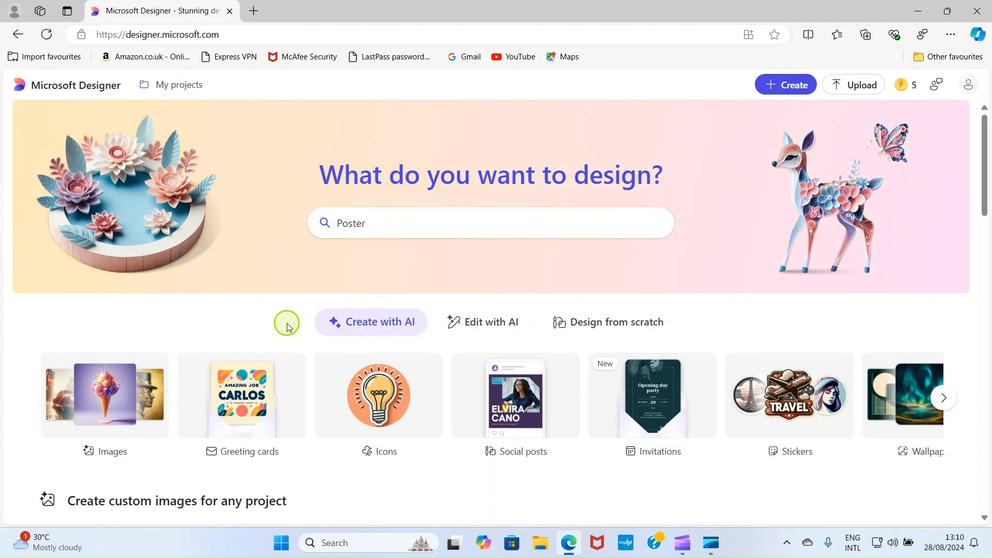
# Step: Examine the Create with AI categories and the sample prompts for custom images, avatars, greeting cards and seasonal wallpapers
pyautogui.scroll(-3, 287, 326)
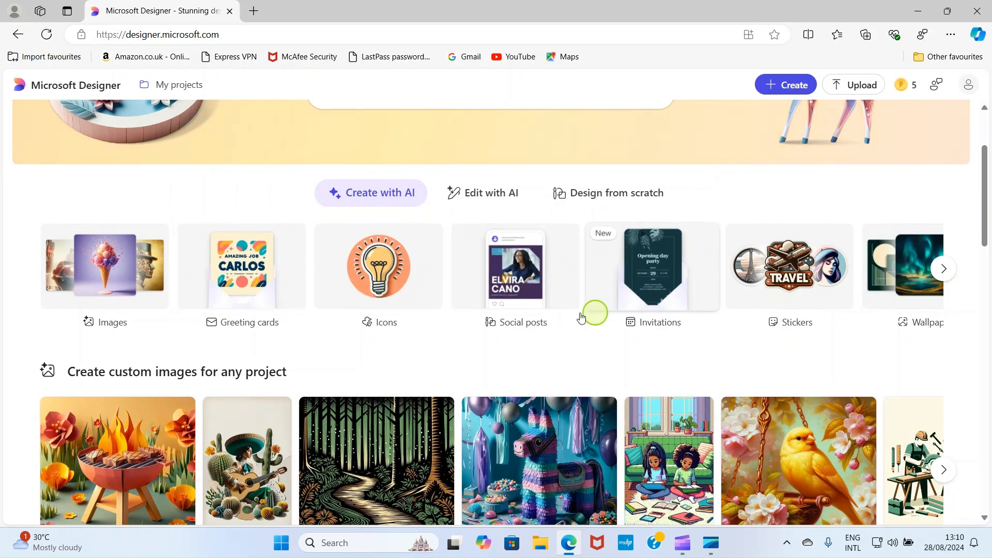
pyautogui.scroll(-3, 155, 374)
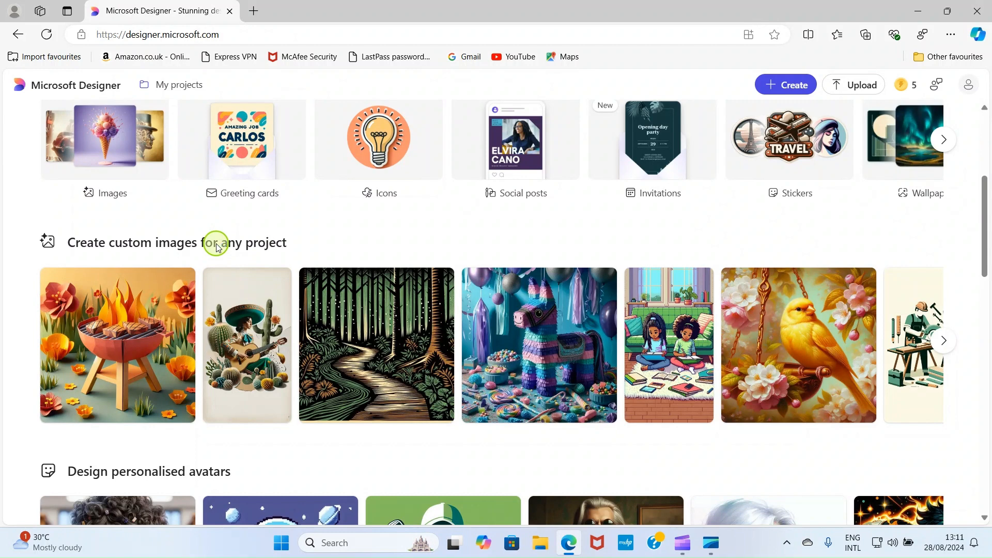
pyautogui.moveTo(392, 333)
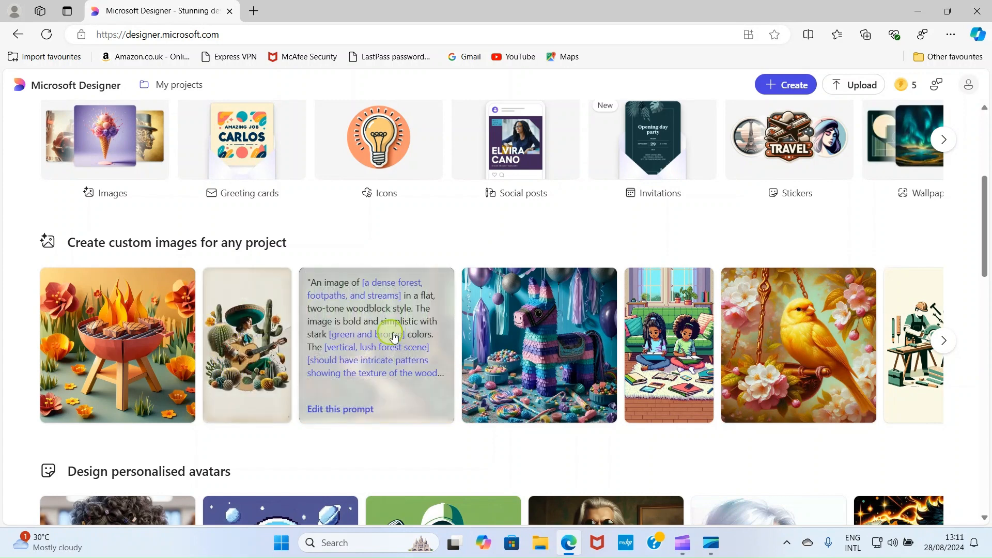
pyautogui.moveTo(116, 341)
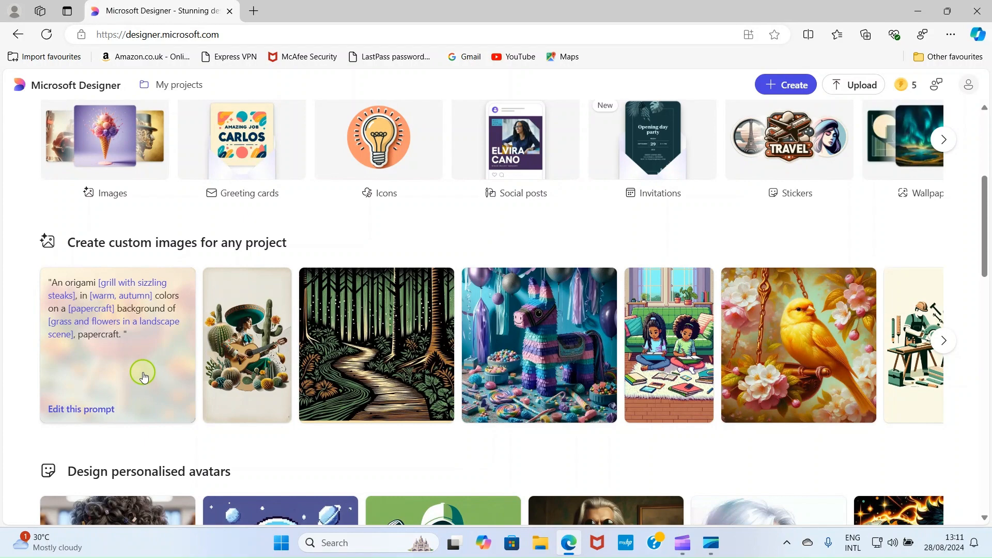
pyautogui.scroll(-5, 145, 376)
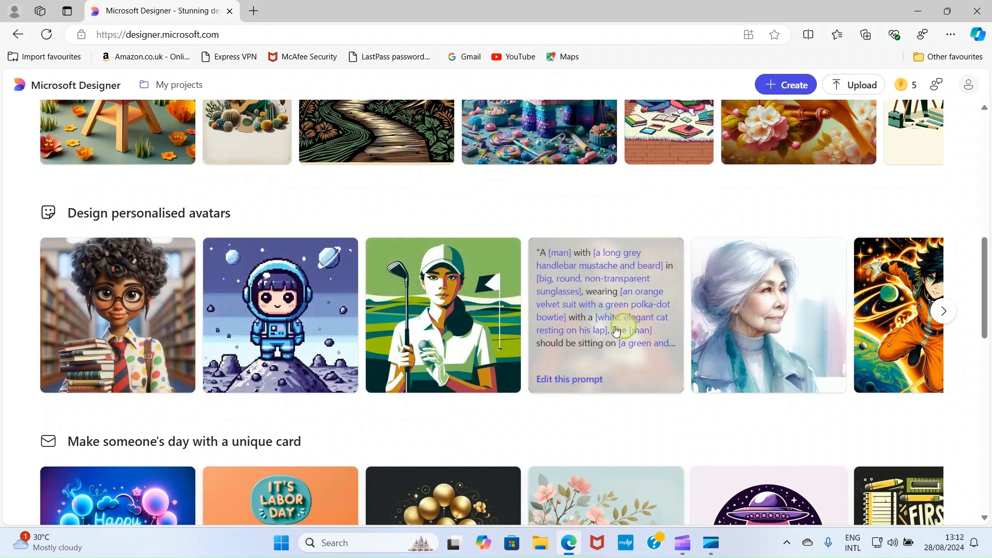
pyautogui.scroll(-6, 224, 340)
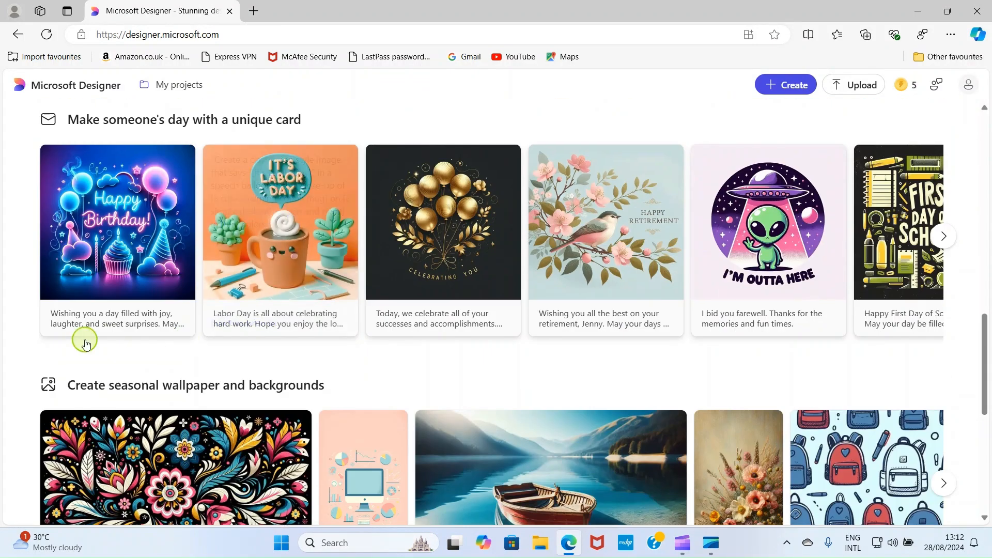
pyautogui.scroll(1, 108, 310)
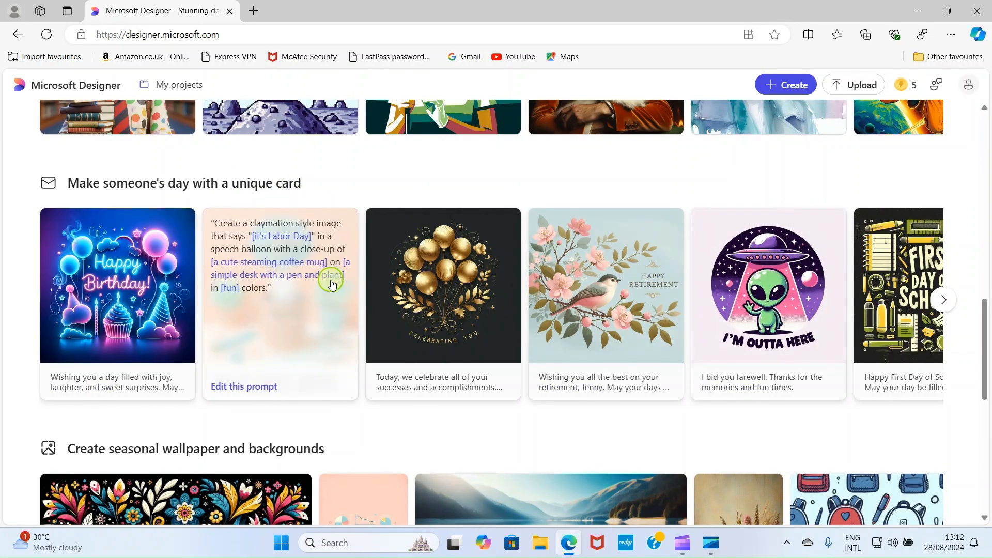
pyautogui.scroll(-3, 328, 284)
pyautogui.scroll(-3, 233, 294)
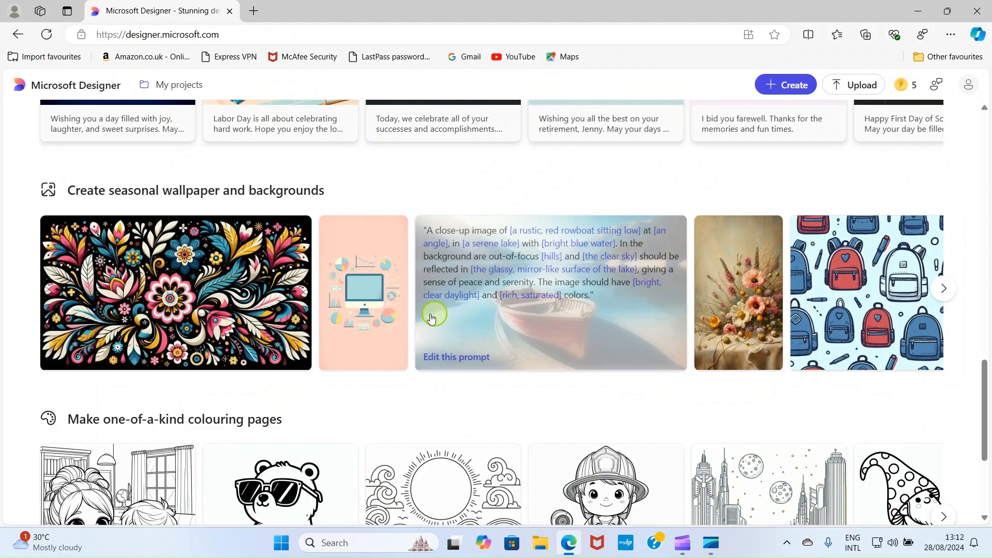
# Step: Read the sample prompts behind the one-of-a-kind colouring page examples, and return to the creation modes near the page's start
pyautogui.scroll(-2, 393, 289)
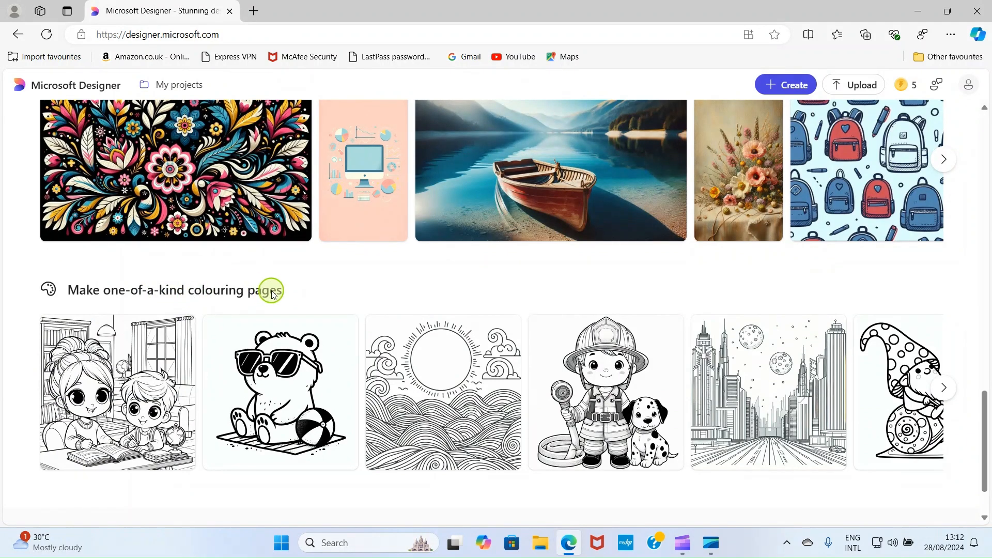
pyautogui.moveTo(177, 375)
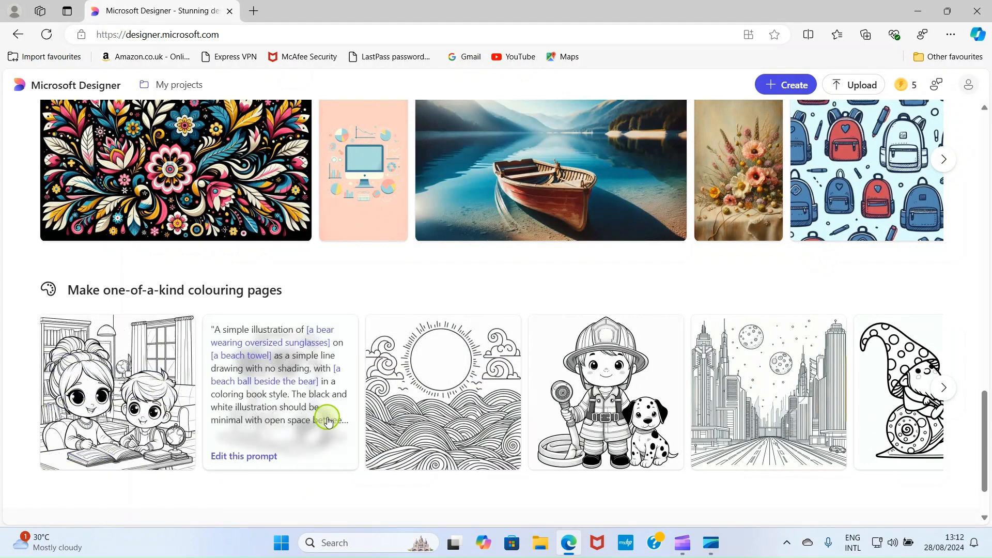
pyautogui.moveTo(746, 452)
pyautogui.moveTo(561, 427)
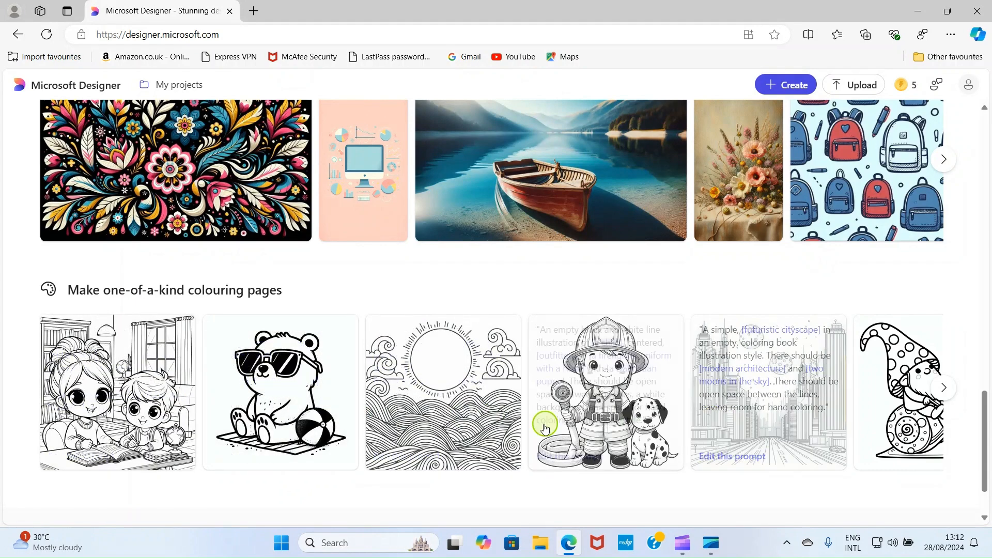
pyautogui.moveTo(490, 403)
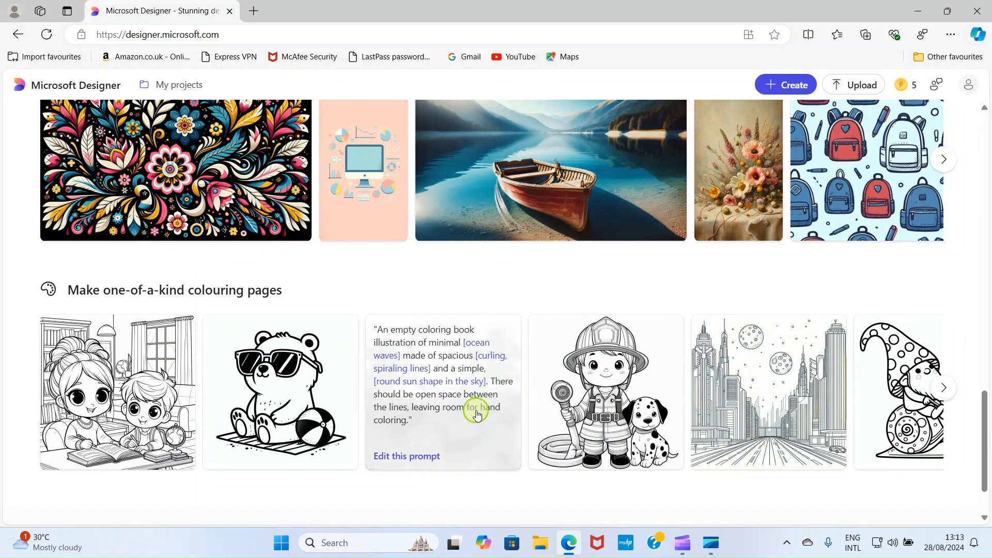
pyautogui.moveTo(824, 406)
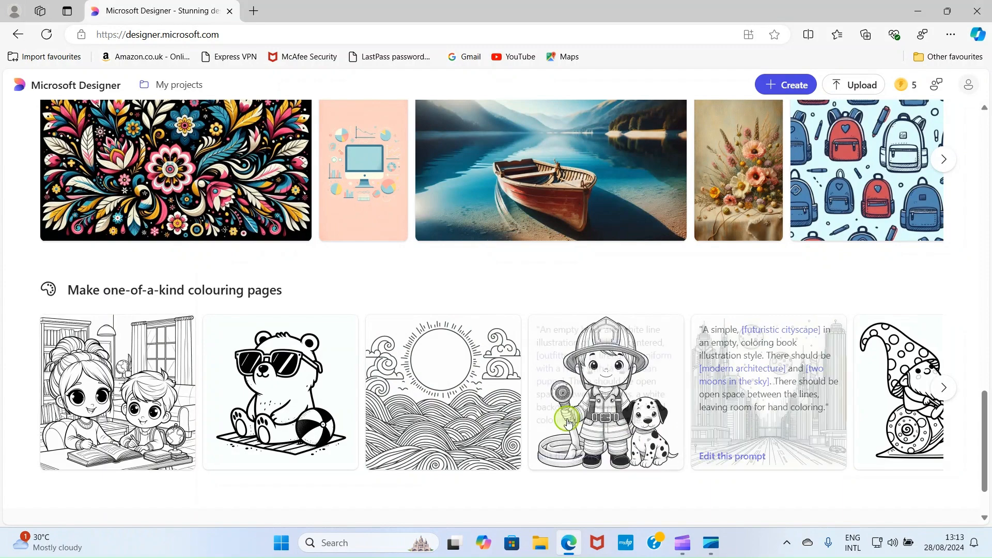
pyautogui.moveTo(406, 430)
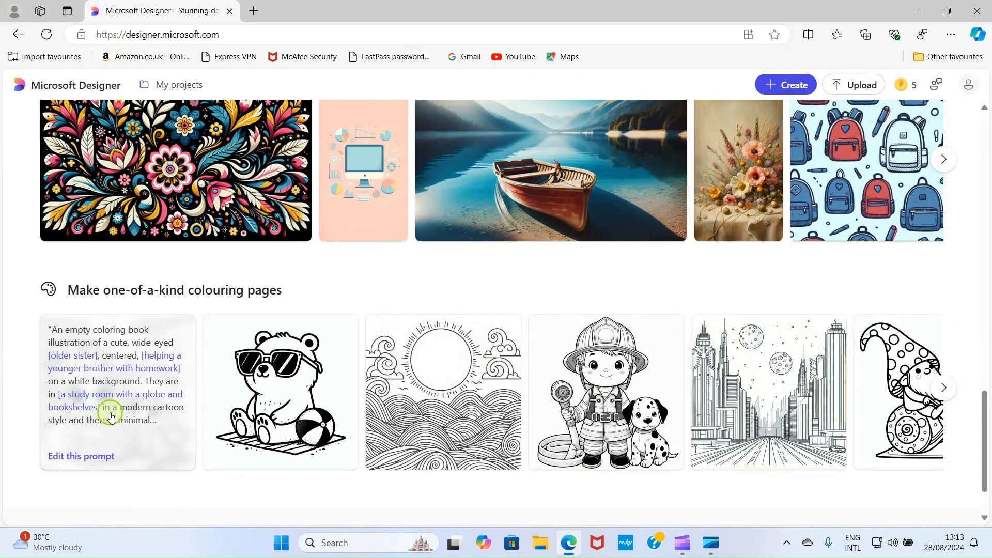
pyautogui.moveTo(442, 398)
pyautogui.scroll(1, 446, 406)
pyautogui.scroll(10, 446, 405)
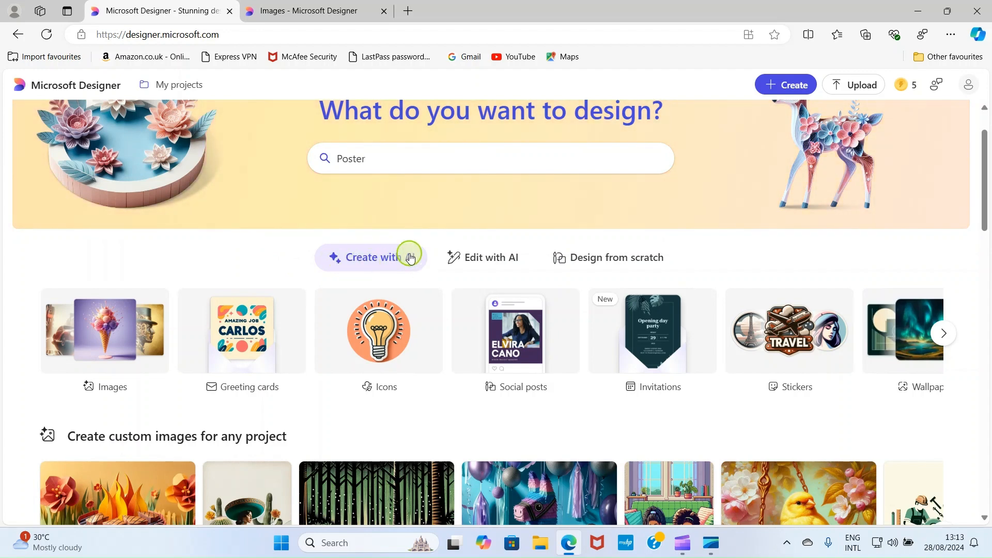
# Step: Examine the Edit with AI tools, including restyling and framing photos, and the Design from scratch categories
pyautogui.click(481, 263)
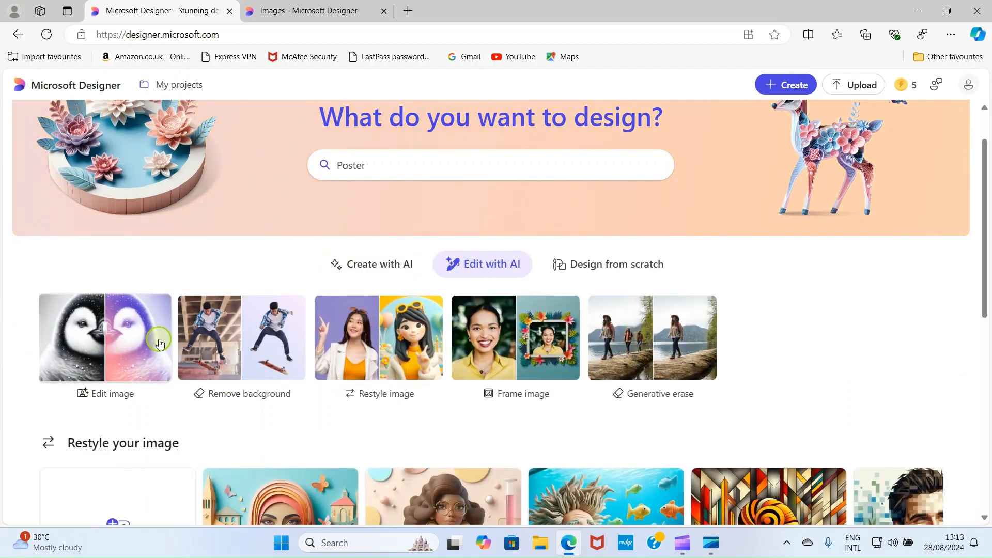
pyautogui.scroll(-5, 390, 373)
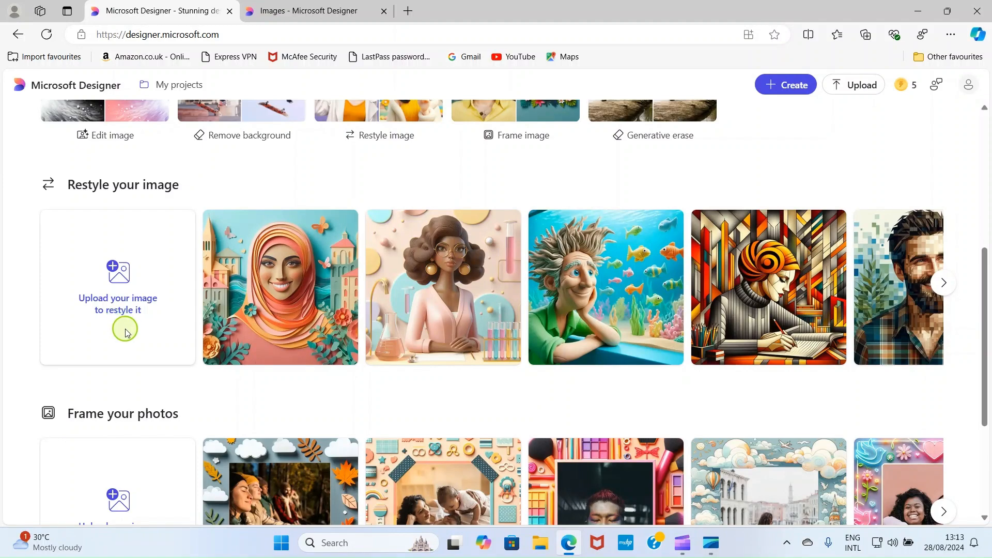
pyautogui.moveTo(241, 308)
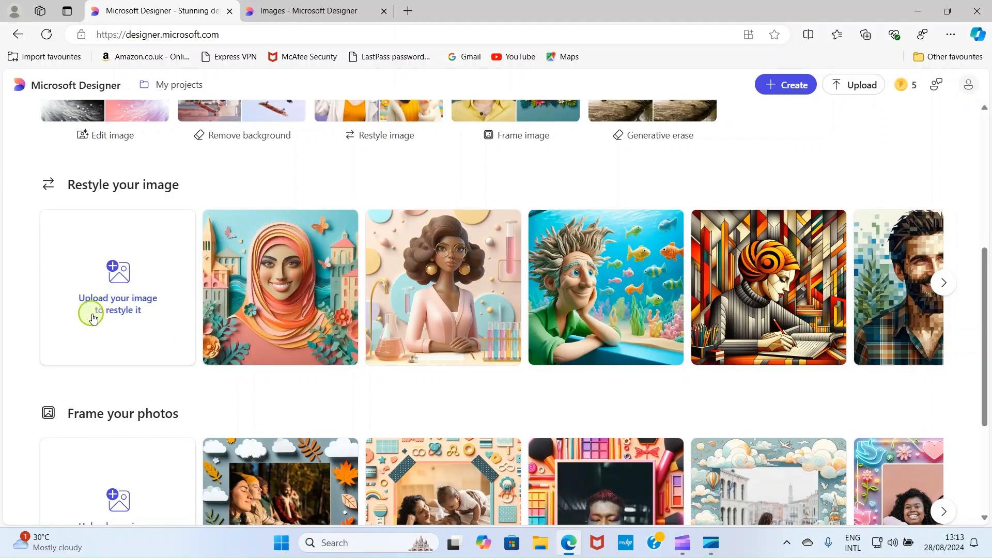
pyautogui.scroll(-3, 204, 310)
pyautogui.scroll(8, 468, 177)
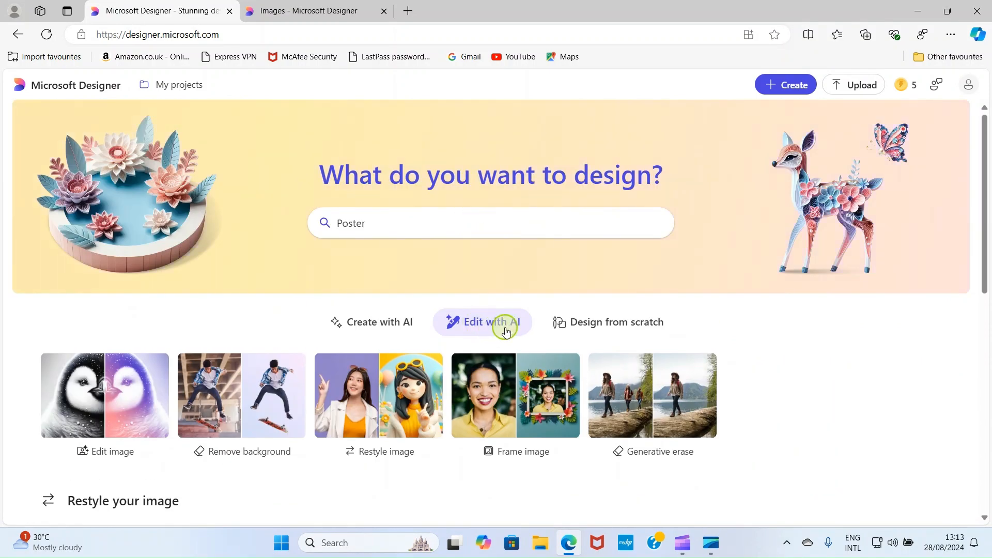
pyautogui.click(604, 321)
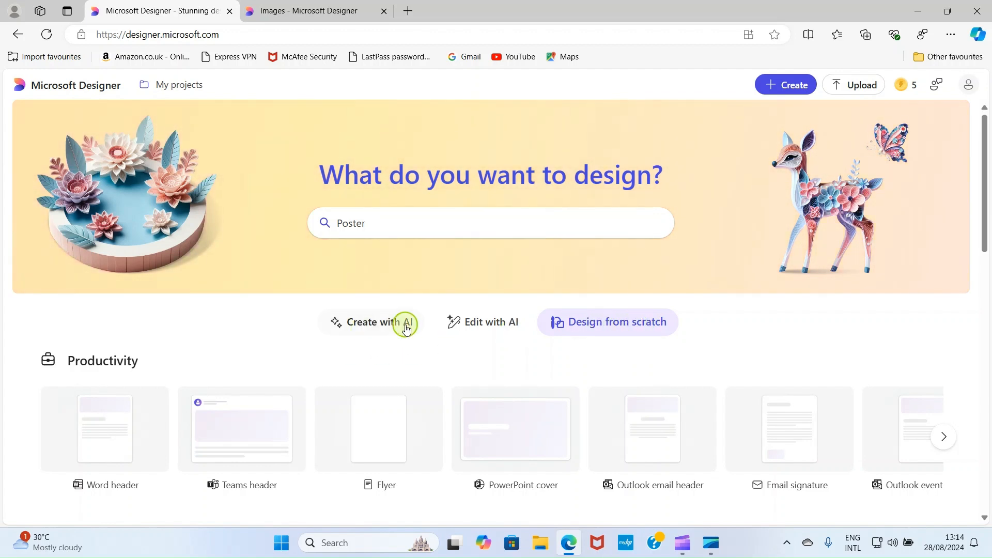
# Step: Open the Images generator from the Create with AI options and look through its example ideas and prompts
pyautogui.click(370, 325)
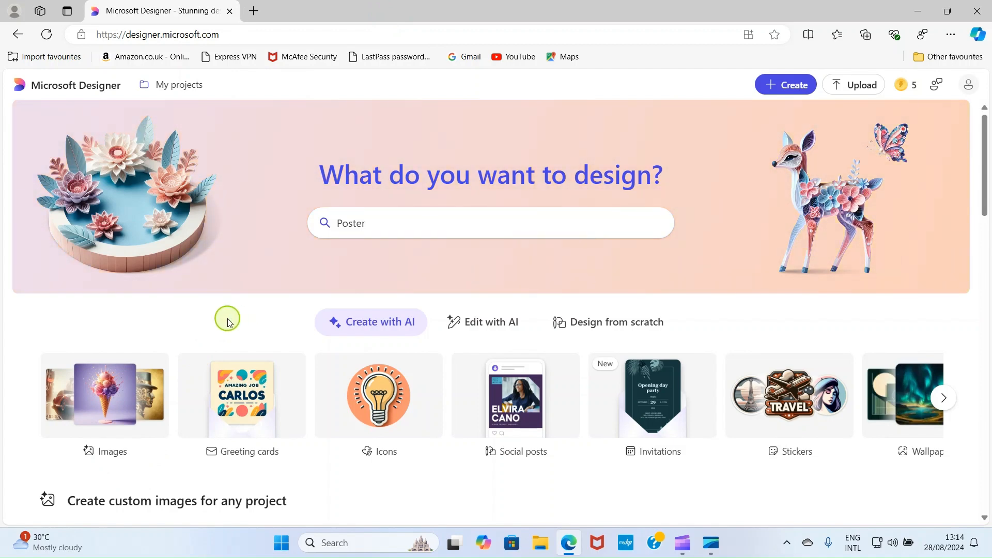
pyautogui.click(99, 413)
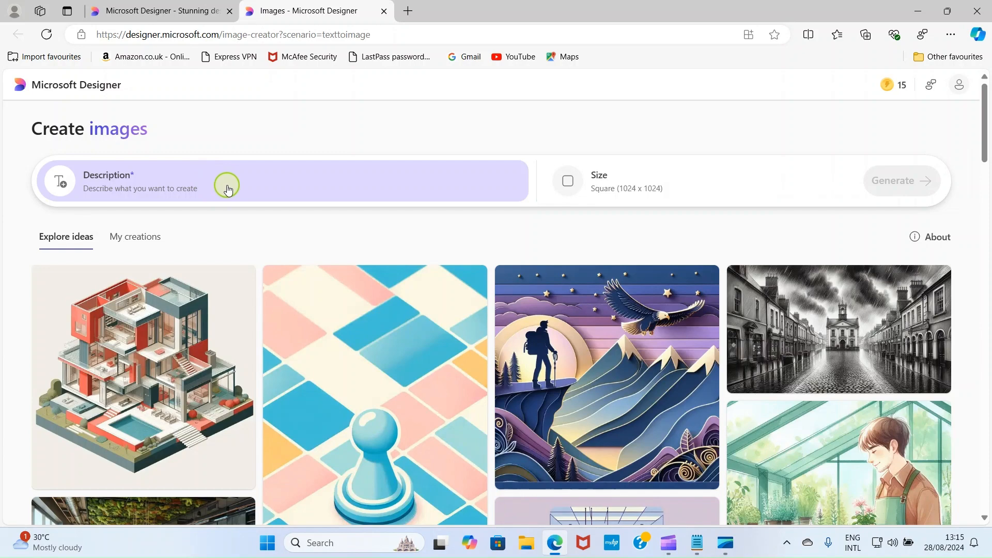
pyautogui.scroll(-4, 598, 372)
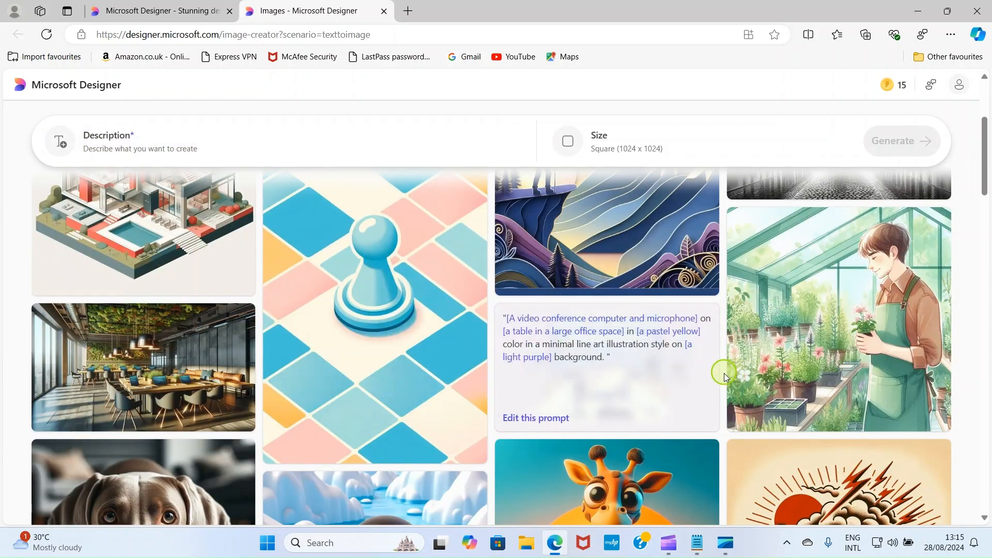
pyautogui.scroll(-1, 672, 393)
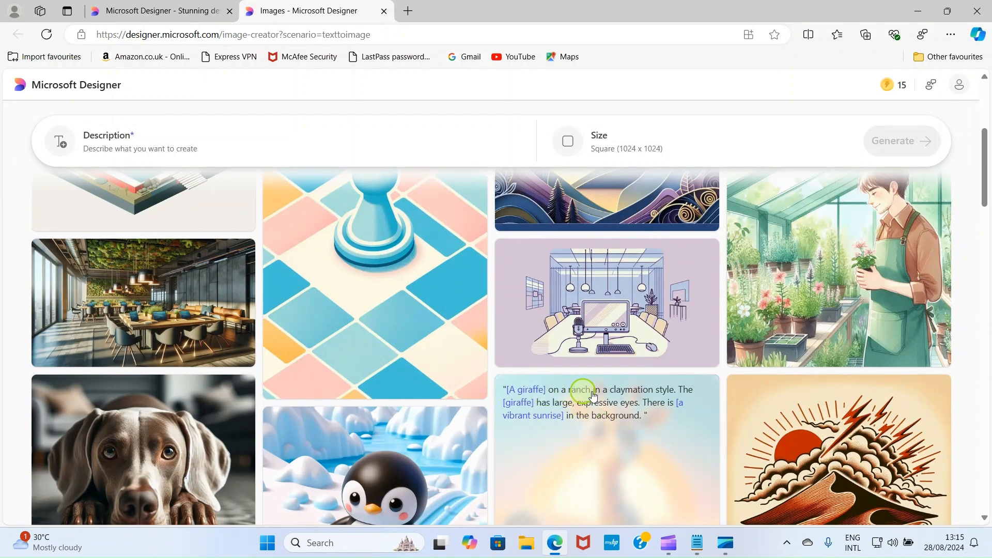
pyautogui.scroll(3, 568, 393)
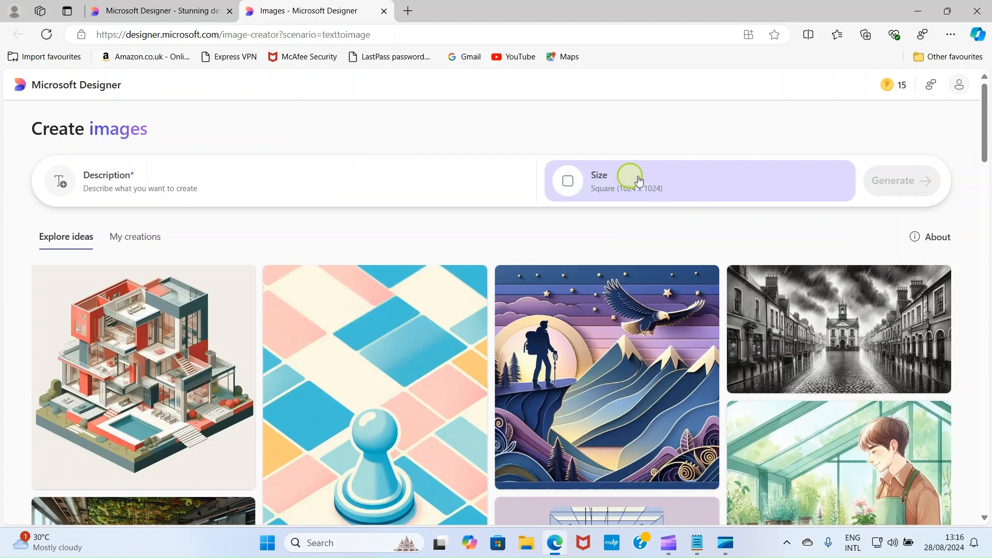
# Step: Generate square images from the description "A small and adorable penguin, black and white, in white fresh water", and generate a second set
pyautogui.click(192, 186)
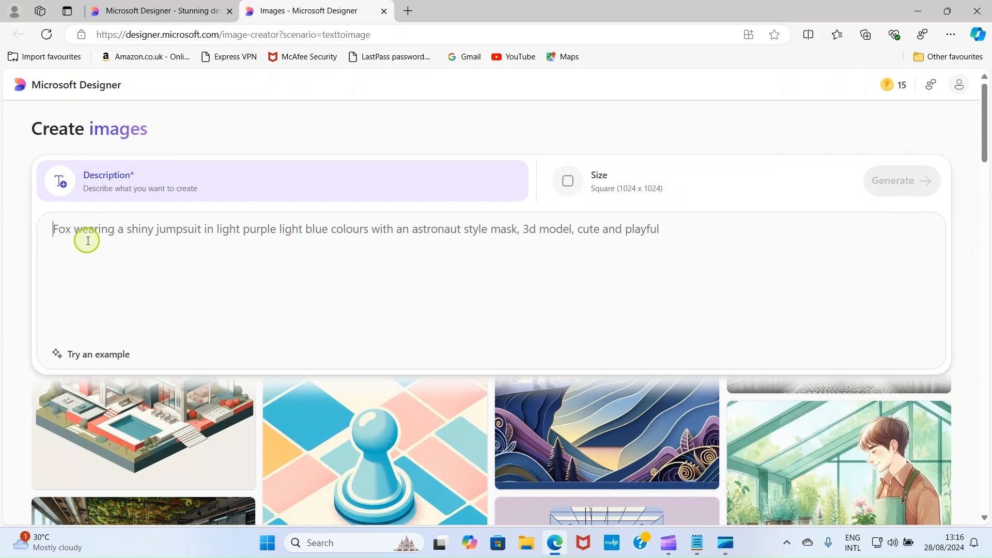
pyautogui.write('A small and adorable penguin, black and white, in white fresh water')
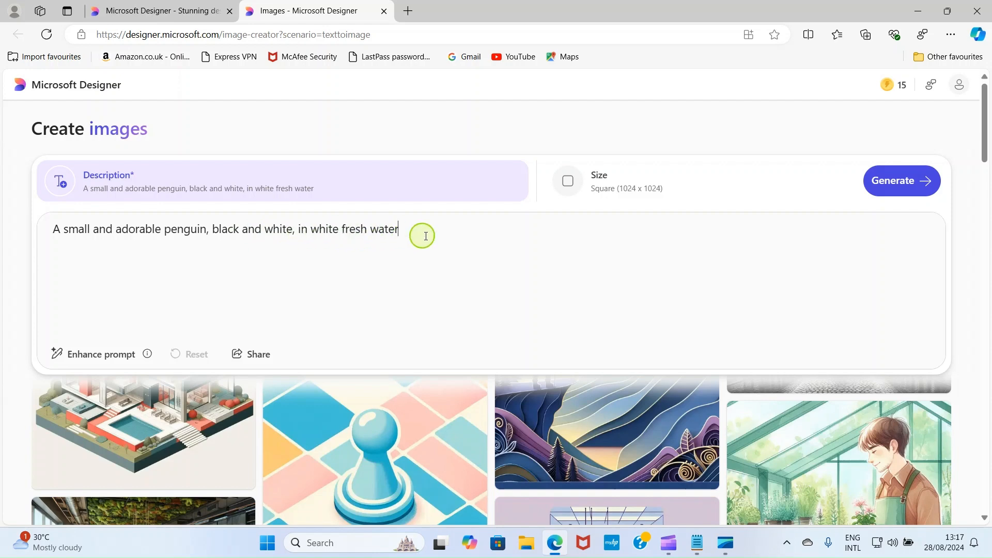
pyautogui.click(898, 184)
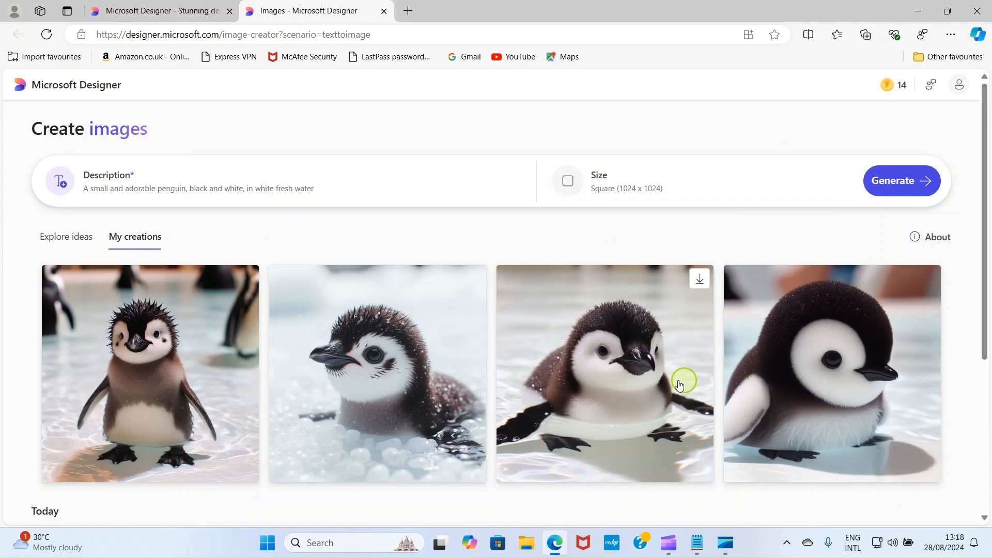
pyautogui.scroll(-5, 642, 377)
pyautogui.scroll(5, 649, 351)
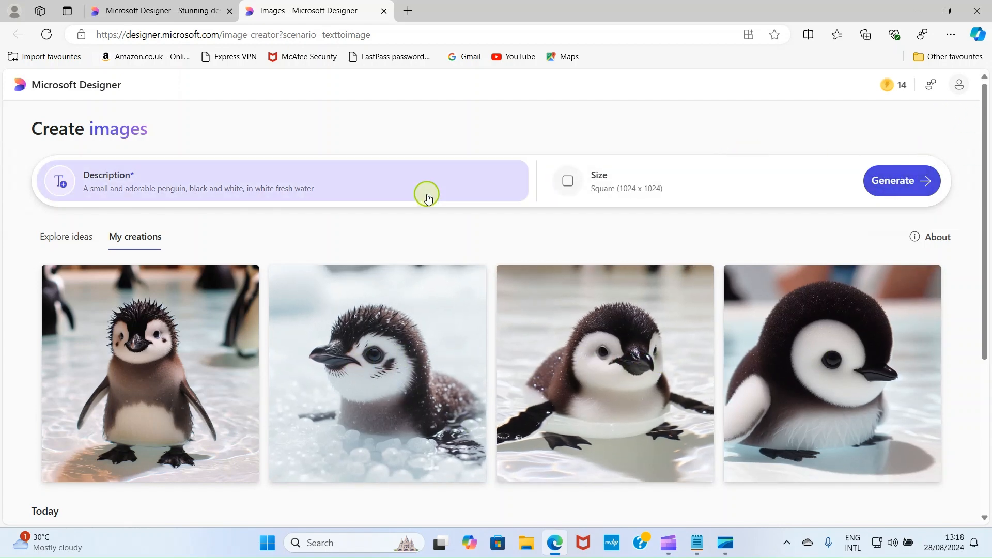
pyautogui.click(901, 178)
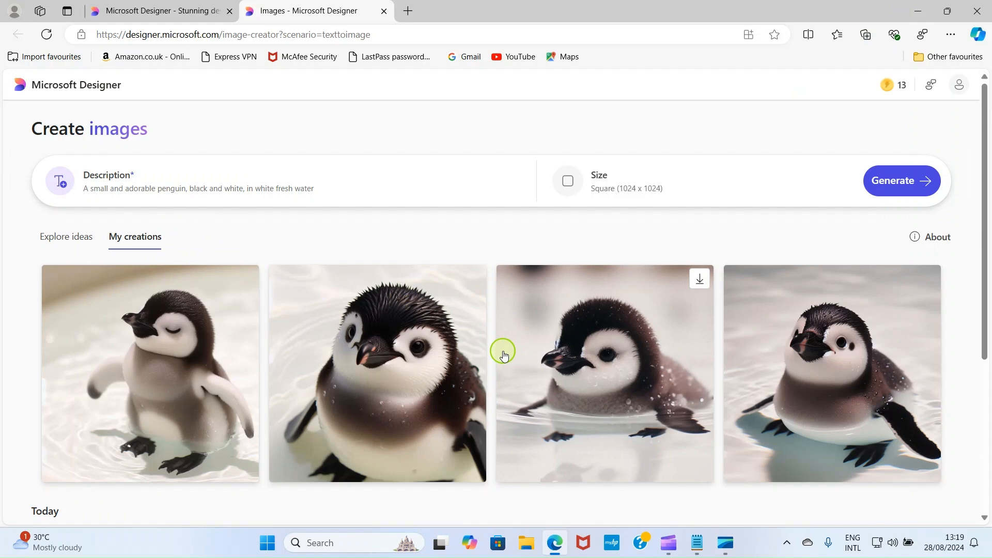
# Step: Open the second penguin image from the new set and download it to the computer
pyautogui.click(368, 337)
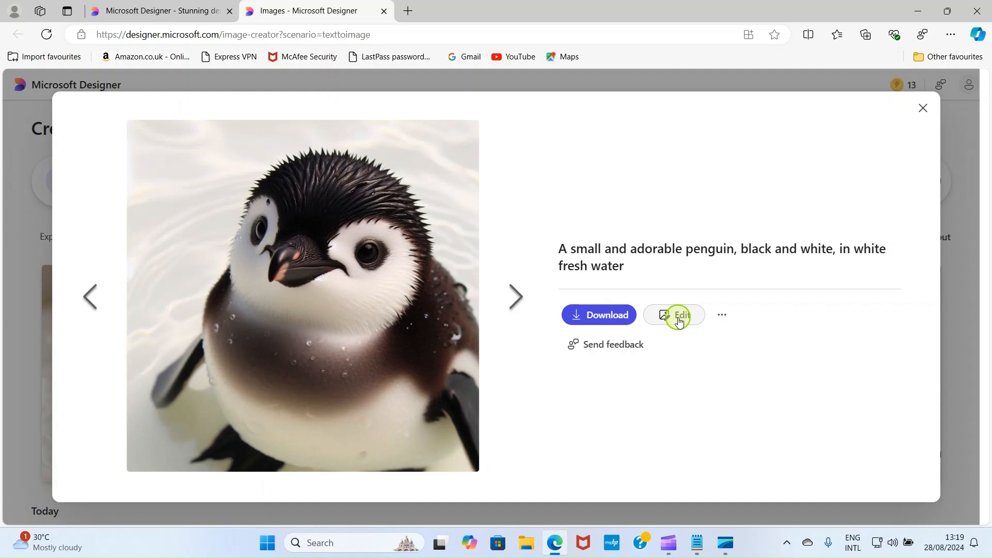
pyautogui.click(606, 317)
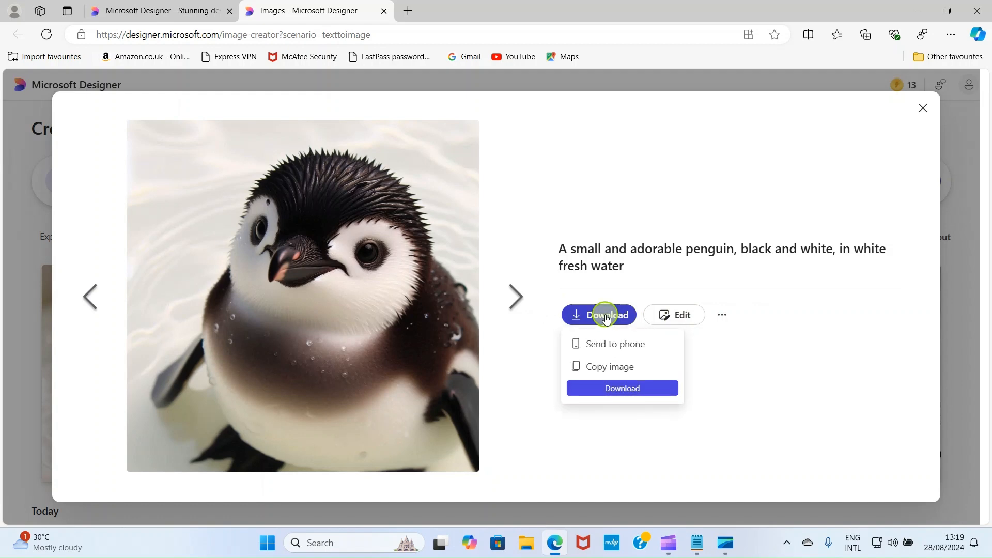
pyautogui.click(620, 393)
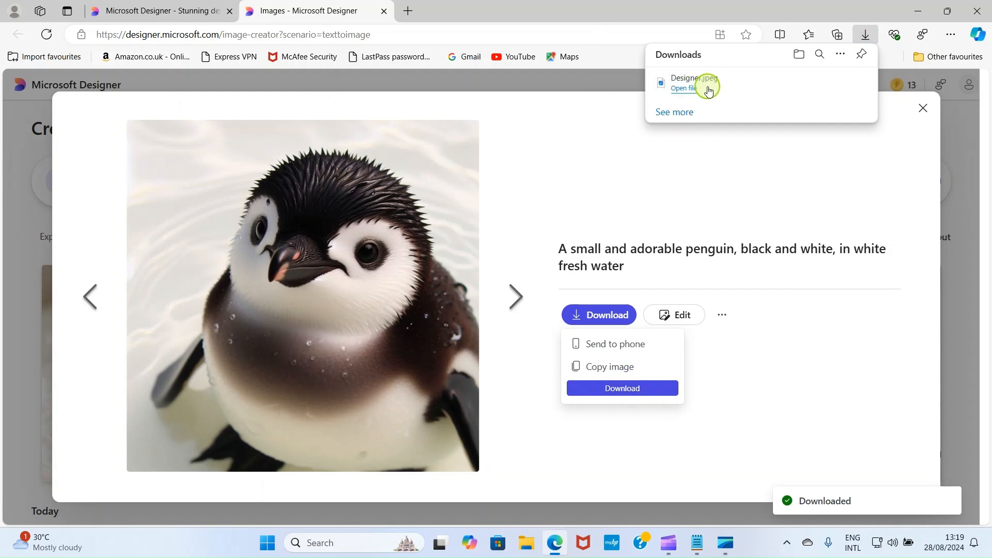
pyautogui.click(697, 169)
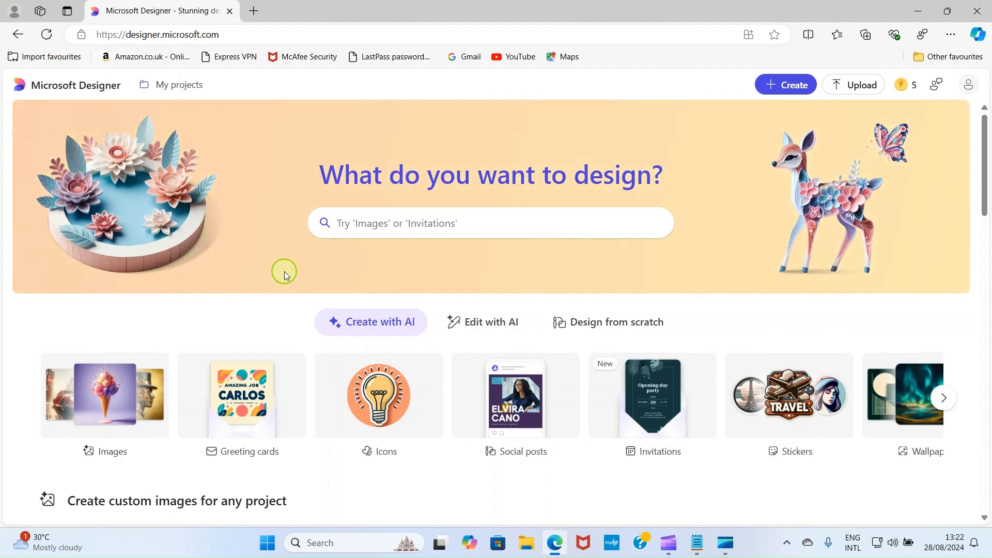
# Step: Search the Designer home page for "Inst" and start an Instagram square post design
pyautogui.click(351, 221)
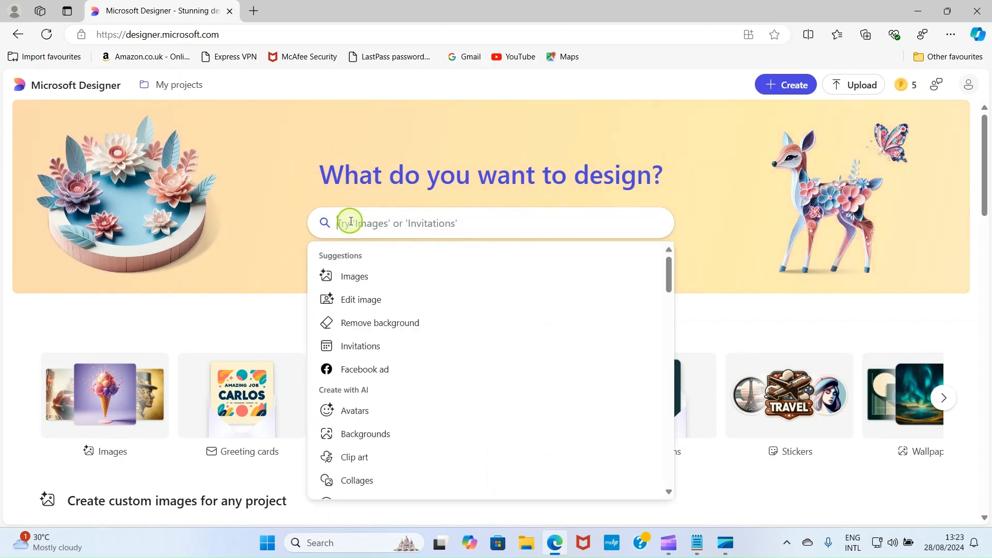
pyautogui.write('In')
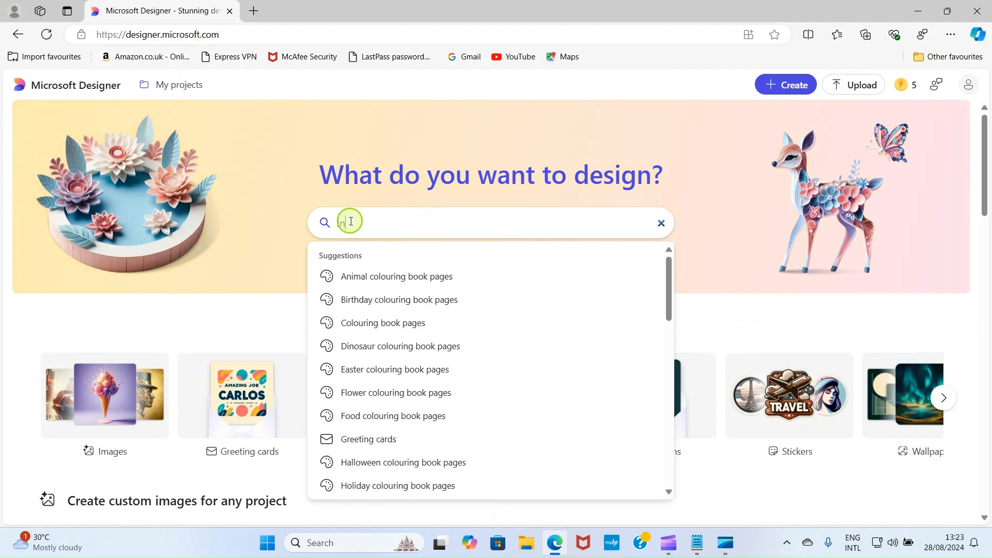
pyautogui.write('st')
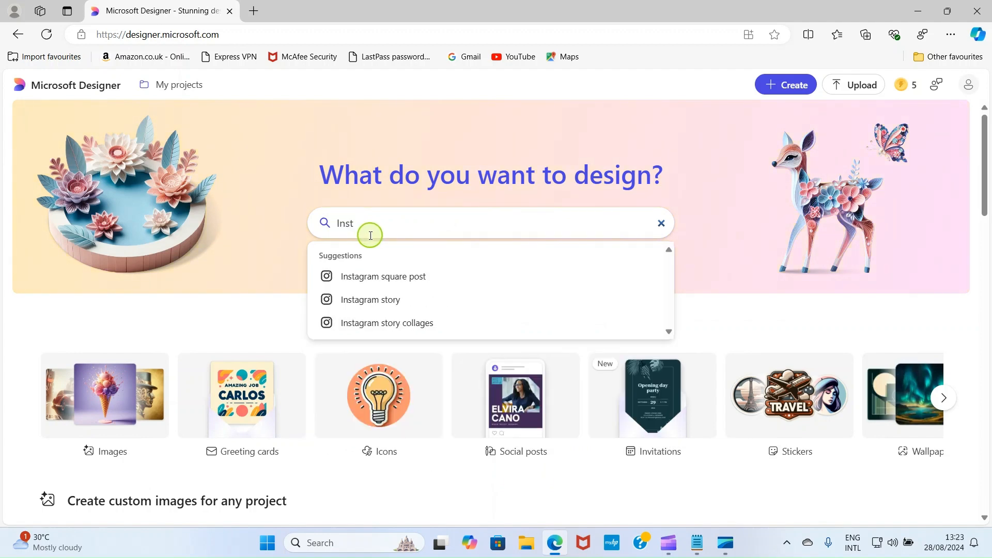
pyautogui.click(404, 281)
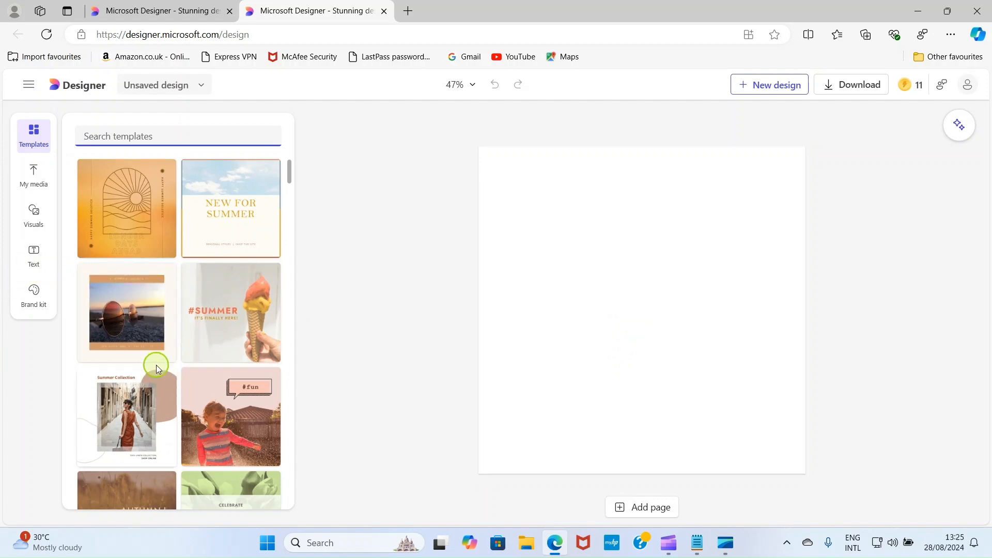
# Step: Browse the post templates, search them for "Technology", and apply the "Technology for all" template to the canvas
pyautogui.scroll(-10, 157, 371)
pyautogui.scroll(-10, 159, 368)
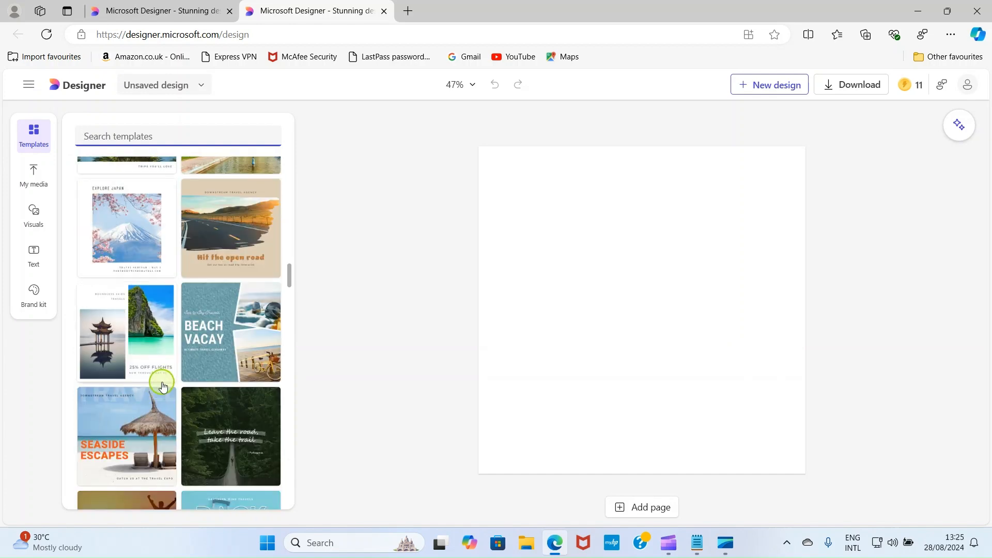
pyautogui.scroll(20, 163, 387)
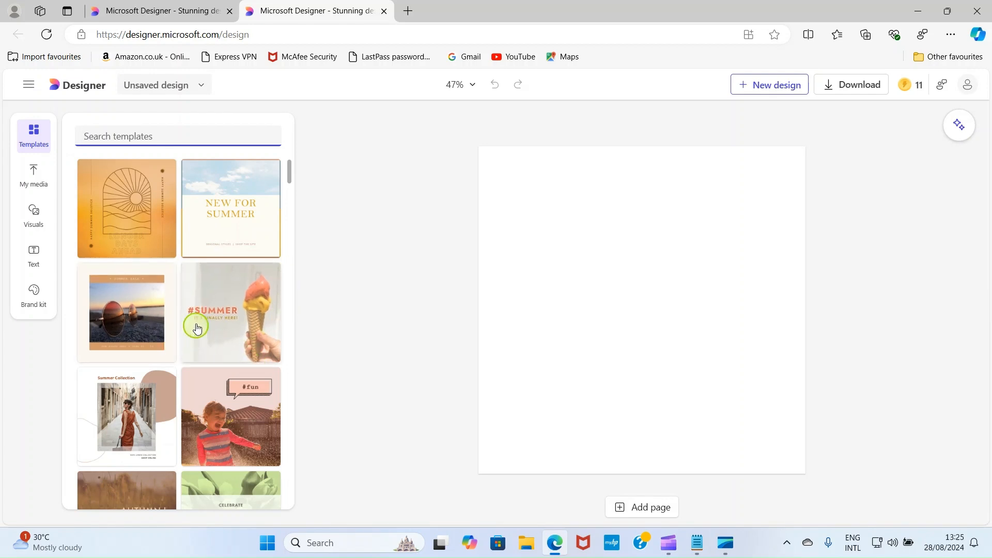
pyautogui.click(107, 136)
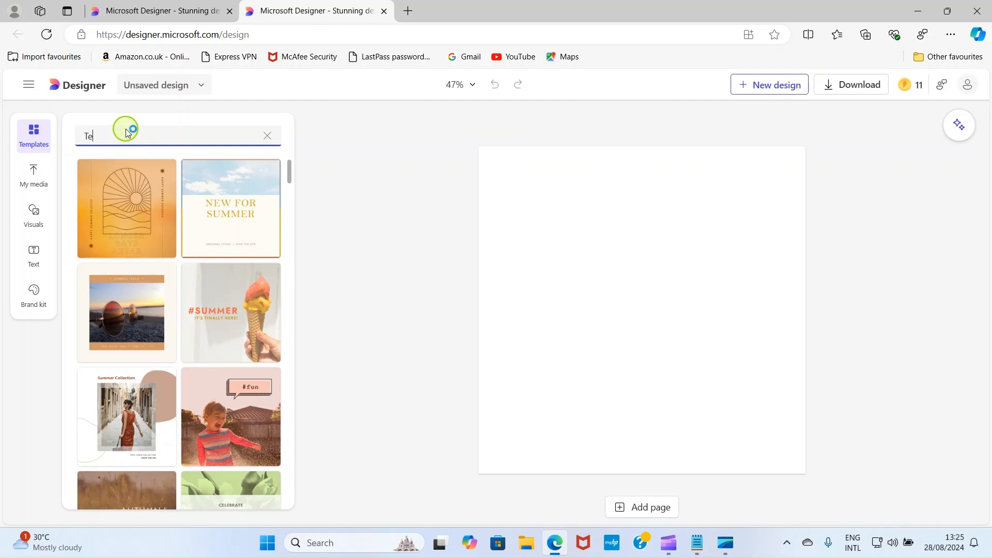
pyautogui.write('Technology')
pyautogui.click(142, 203)
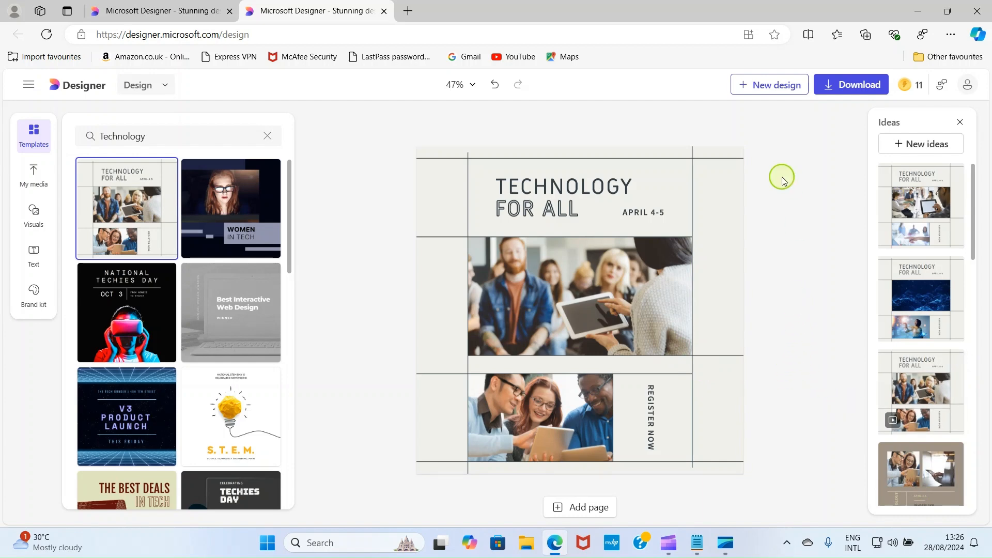
# Step: Generate new designs from "Instagram post banner for GODWIN TECH YouTube channel, background color of blue, use pictures of laptop and phone to explain what the channel teaches"
pyautogui.click(771, 86)
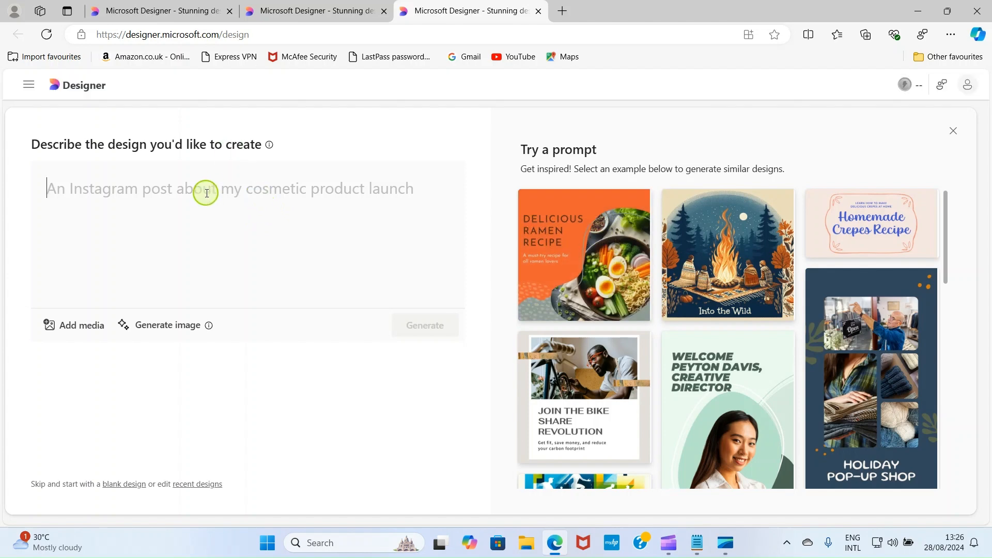
pyautogui.write('Instagram post banner for GODWIN TECH YouTube channel, background color of blue, use pictures of laptop and phone to explain what the channel teaches')
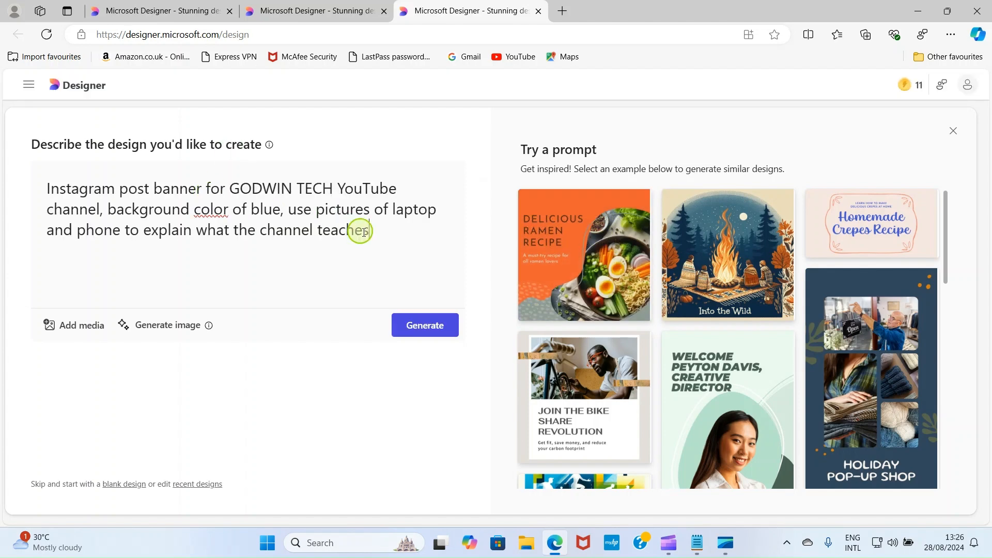
pyautogui.click(425, 326)
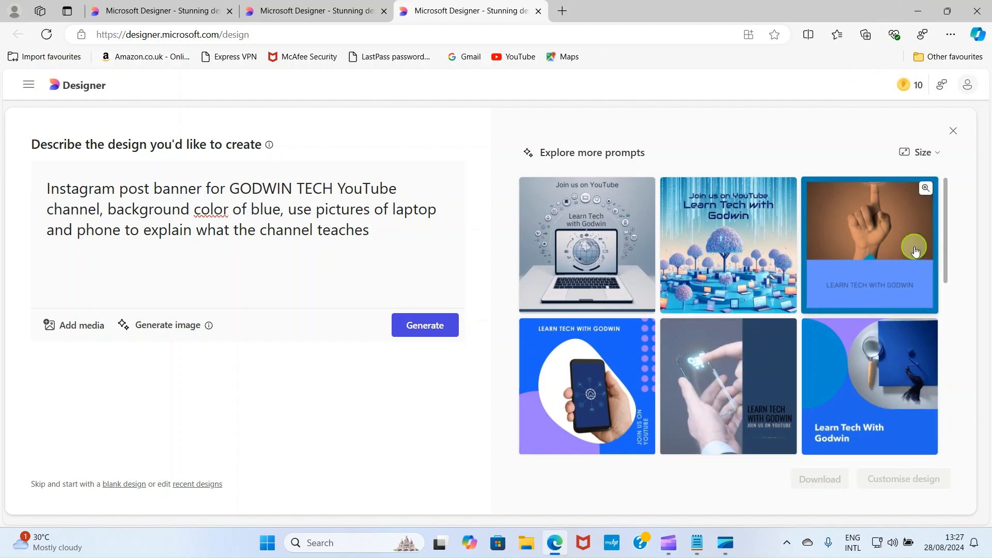
# Step: Select the generated grey design with the laptop and globe, and open it for customisation
pyautogui.click(584, 238)
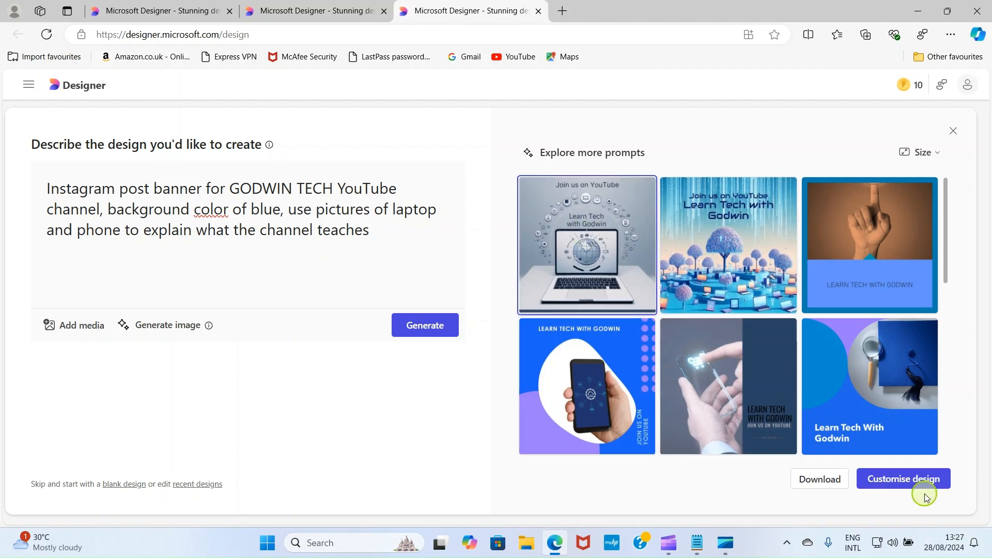
pyautogui.click(887, 478)
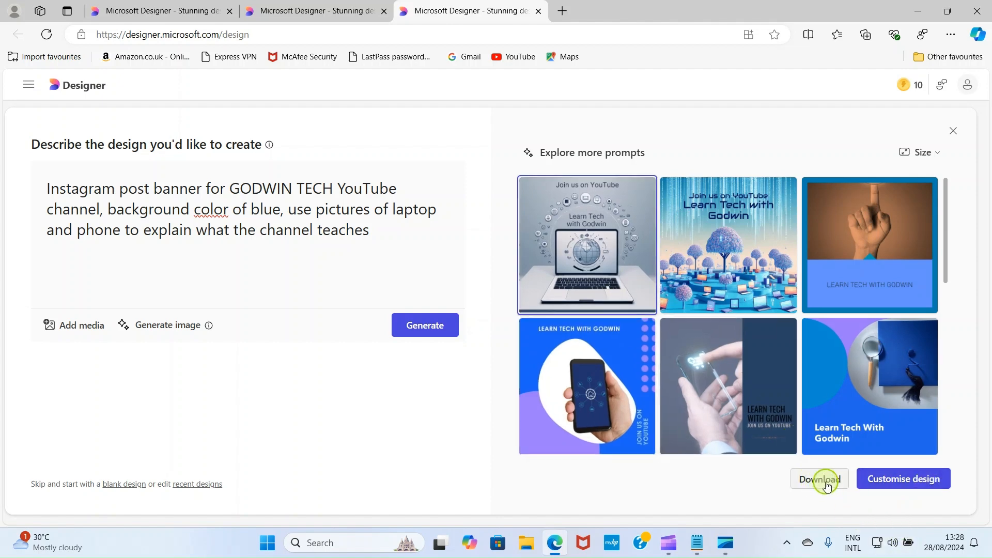
pyautogui.click(896, 485)
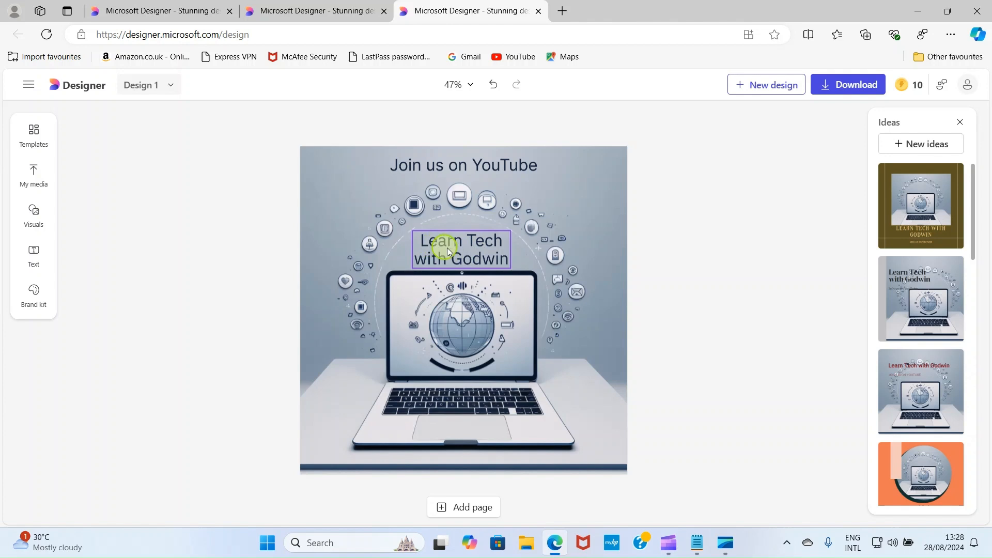
# Step: Change the text above the laptop to "Learn with GODWIN TECH"
pyautogui.click(485, 251)
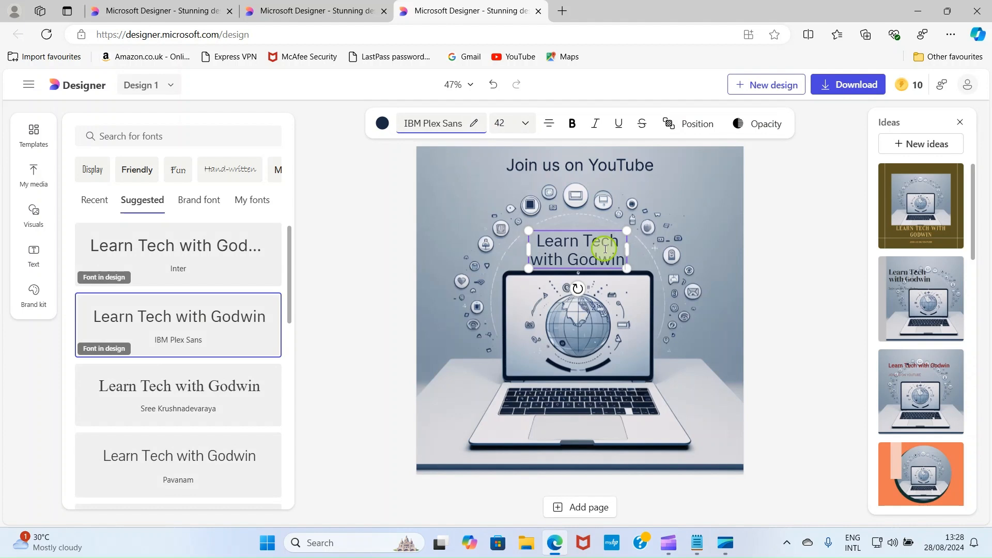
pyautogui.write('EC')
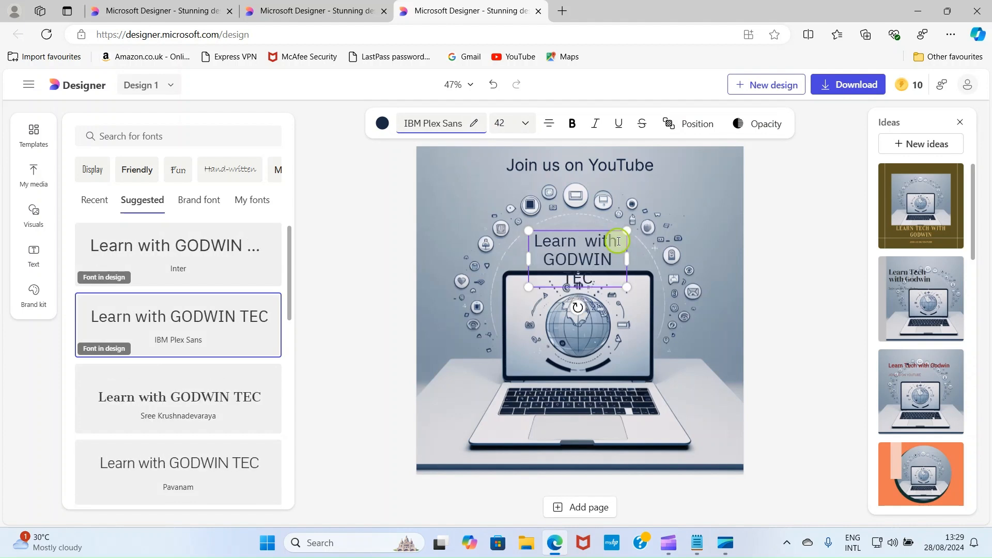
pyautogui.write('H')
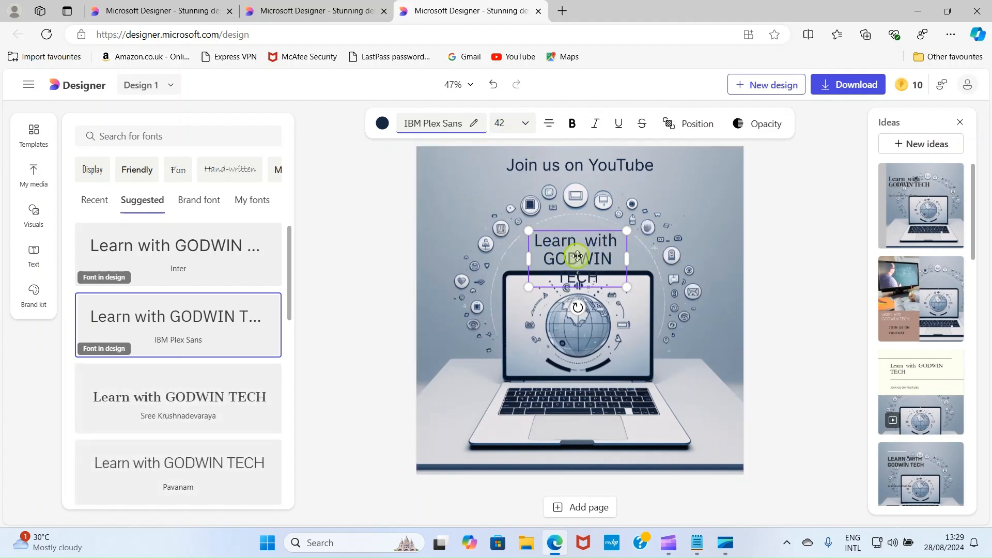
pyautogui.click(794, 231)
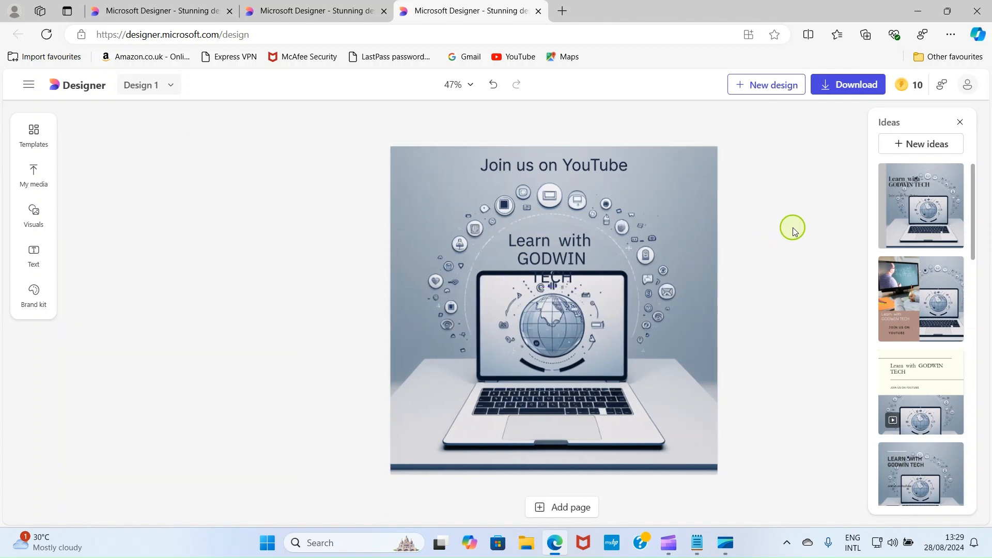
# Step: Set the "Learn with GODWIN TECH" text to font size 30 and make it bold
pyautogui.click(448, 256)
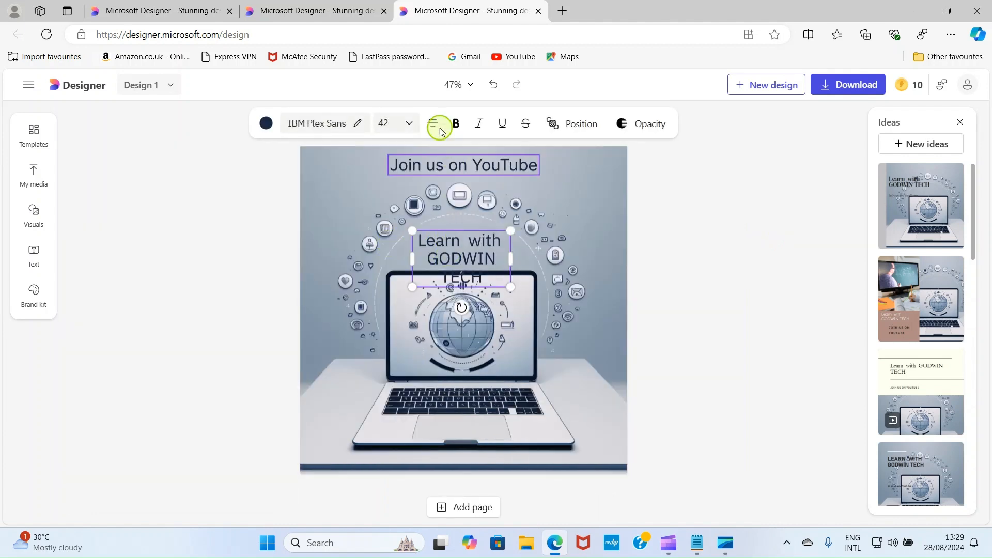
pyautogui.click(407, 125)
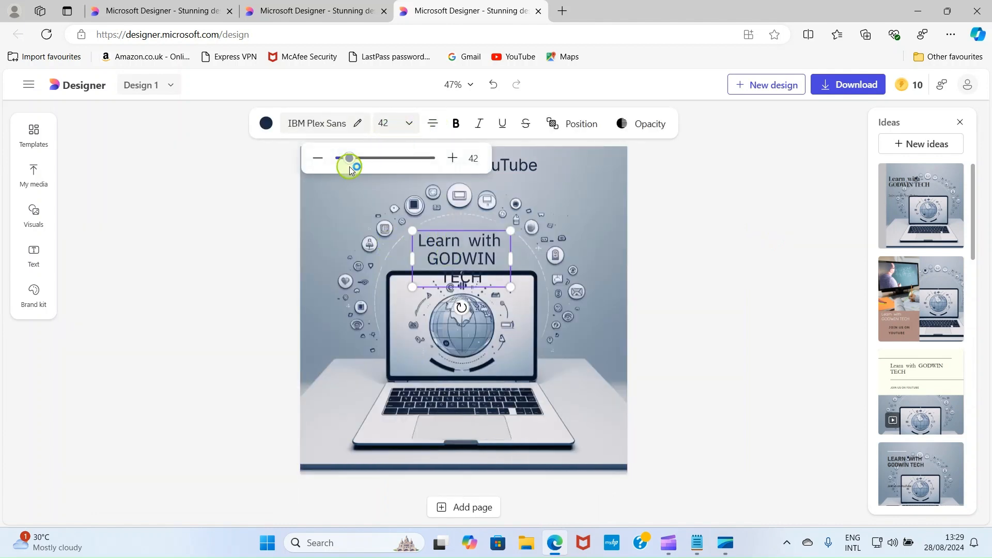
pyautogui.moveTo(350, 157)
pyautogui.mouseDown()
pyautogui.moveTo(337, 160)
pyautogui.moveTo(344, 162)
pyautogui.mouseUp()
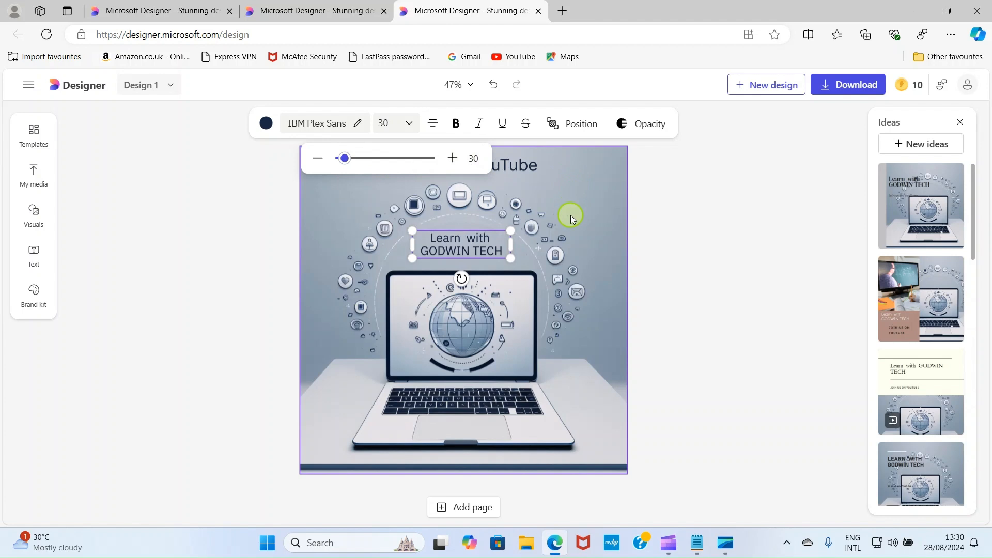
pyautogui.click(462, 127)
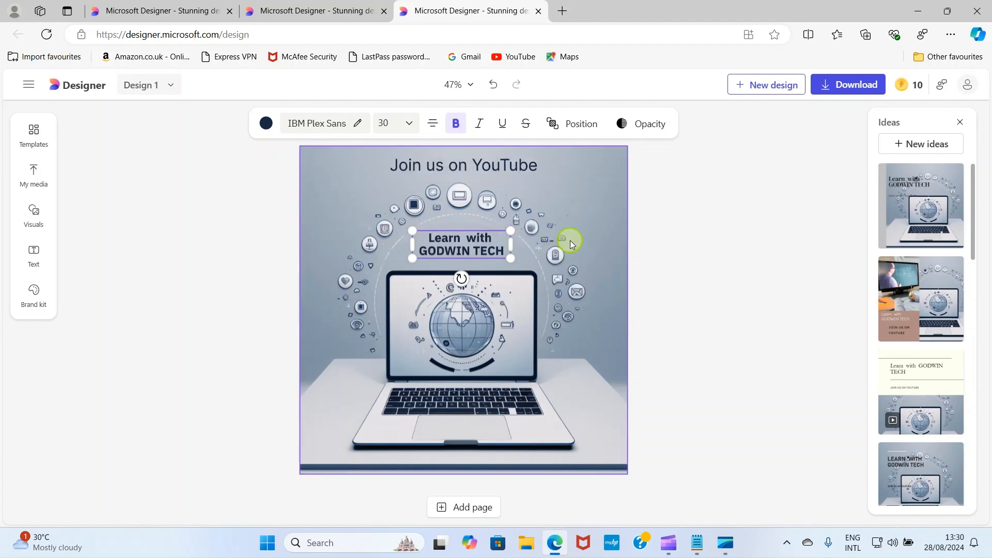
pyautogui.click(563, 224)
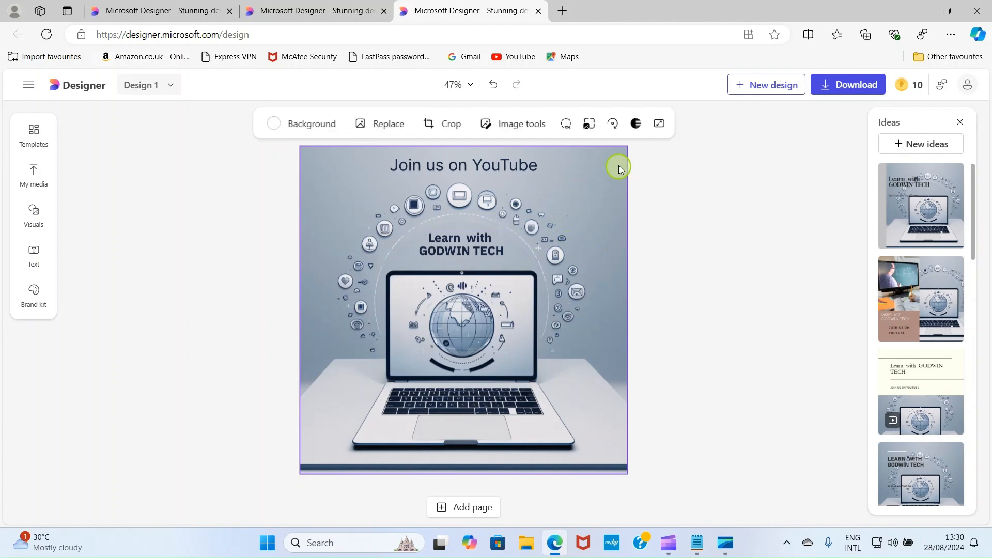
# Step: Set the "Join us on YouTube" text to font size 28 and move it slightly higher on the design
pyautogui.click(464, 167)
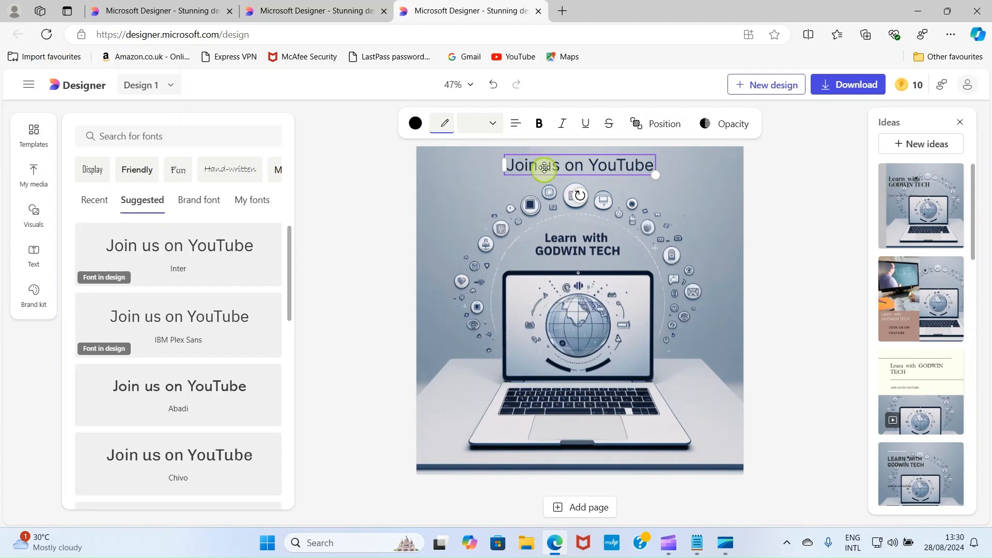
pyautogui.click(495, 127)
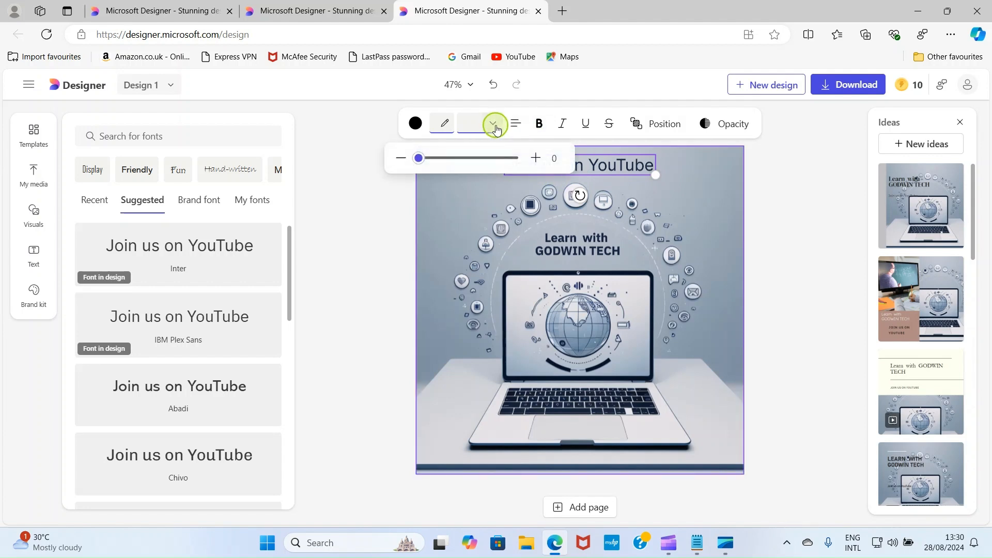
pyautogui.moveTo(415, 161); pyautogui.dragTo(385, 163)
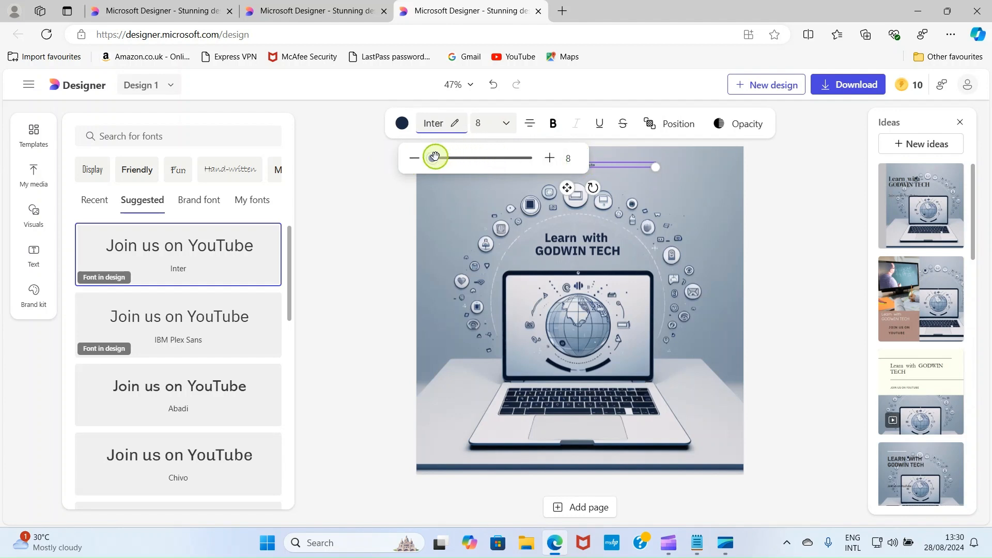
pyautogui.moveTo(433, 158); pyautogui.dragTo(441, 160)
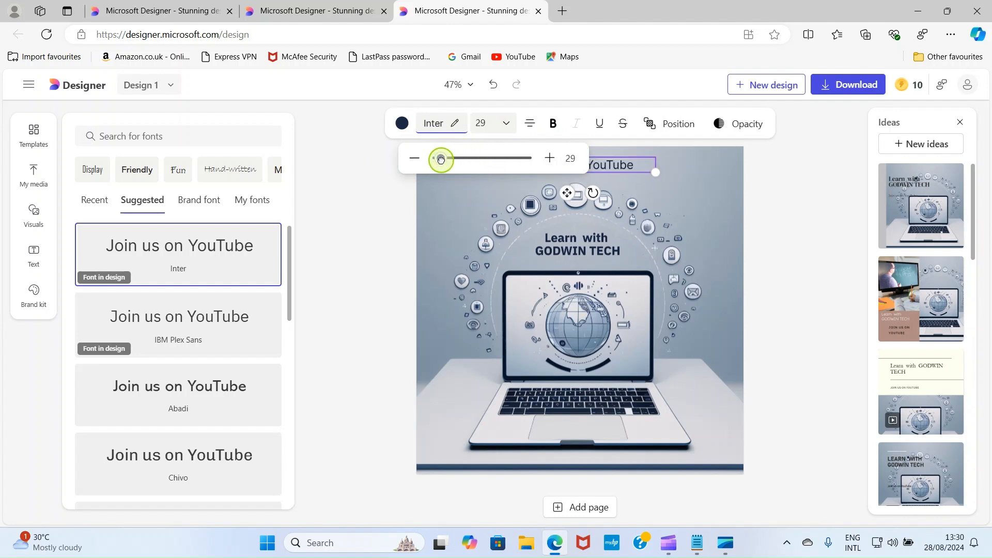
pyautogui.click(706, 196)
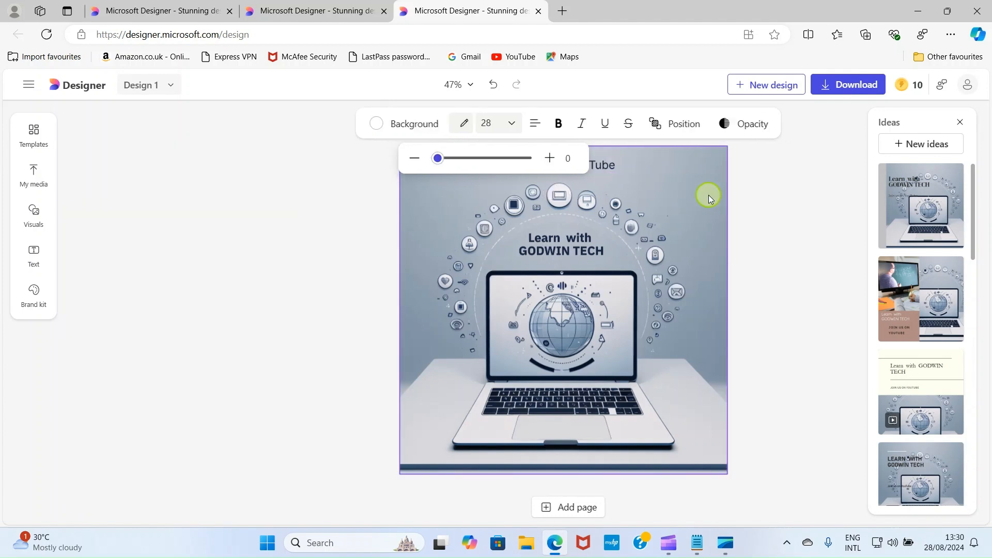
pyautogui.click(457, 165)
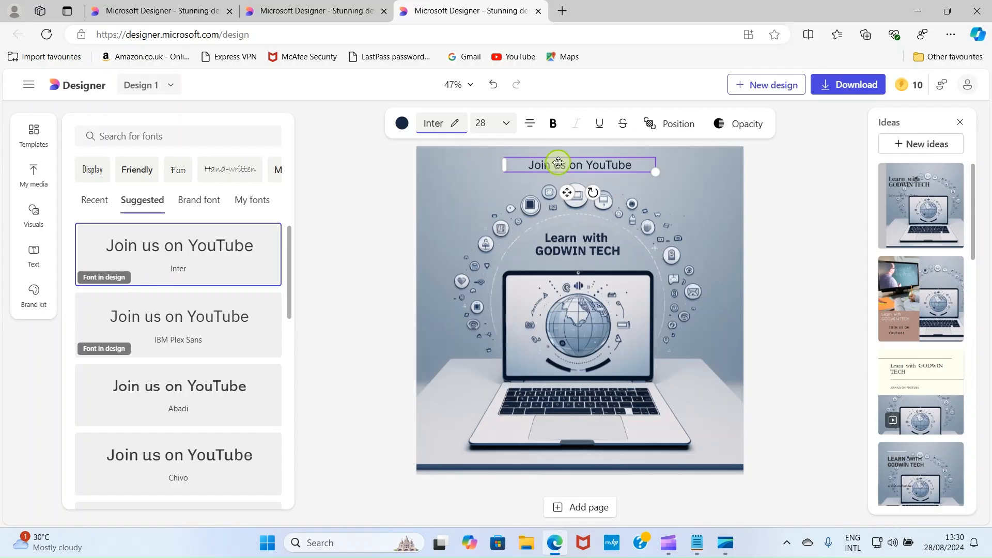
pyautogui.moveTo(559, 162); pyautogui.dragTo(559, 159)
pyautogui.click(729, 170)
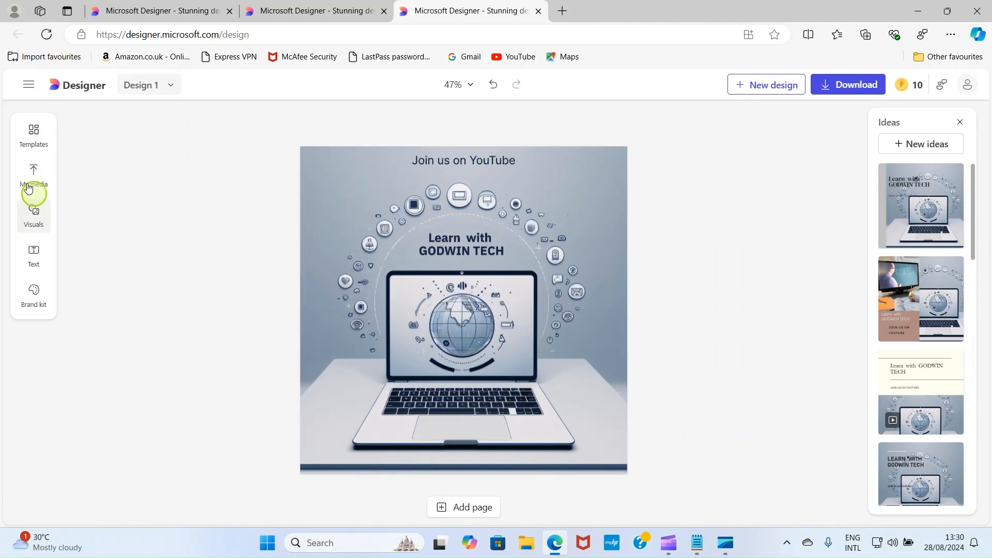
# Step: Add a subheading text box and place it directly below "Join us on YouTube"
pyautogui.click(33, 259)
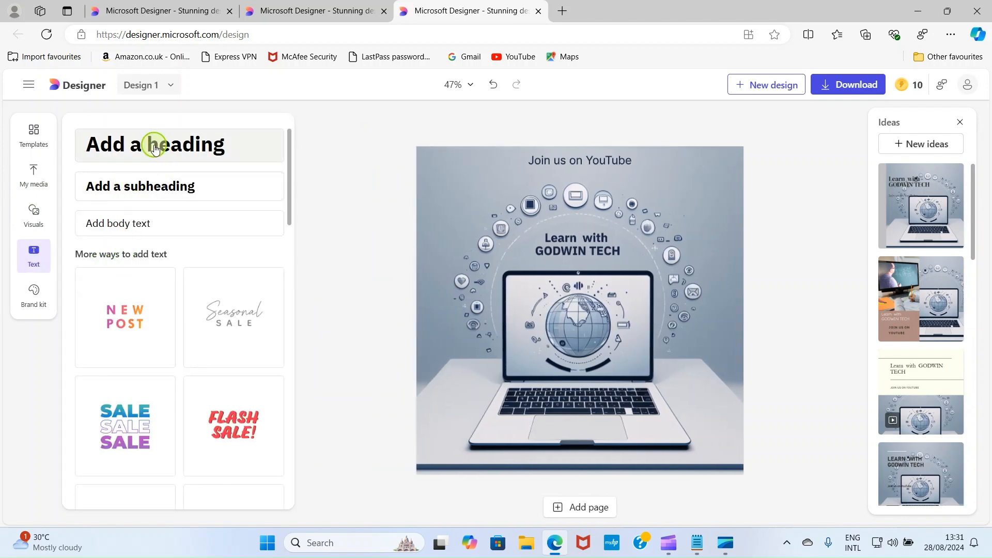
pyautogui.click(134, 187)
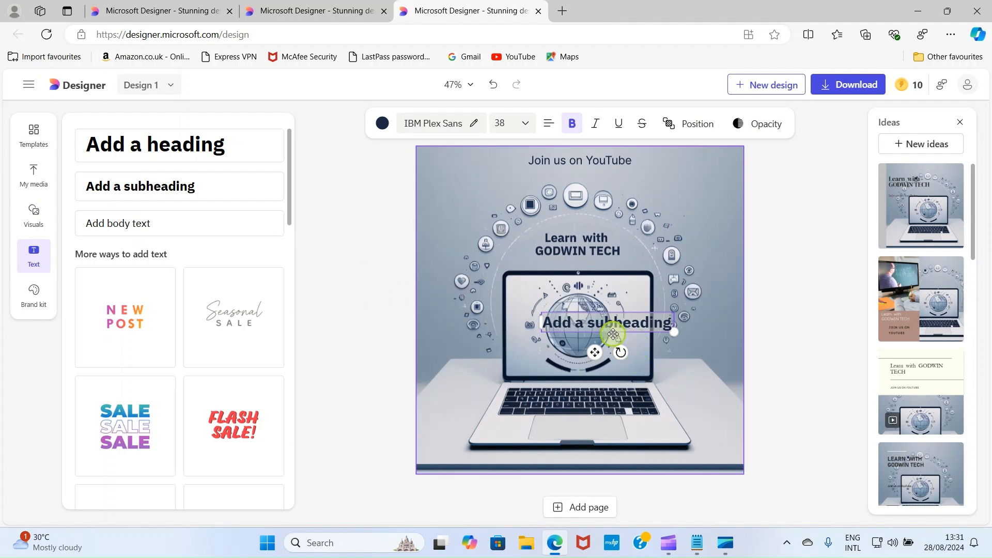
pyautogui.moveTo(610, 323); pyautogui.dragTo(598, 182)
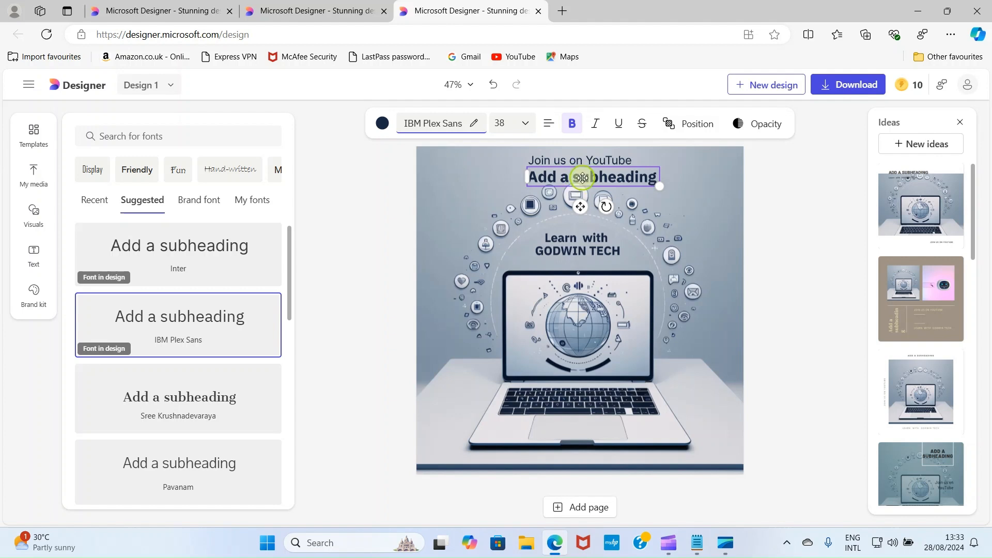
pyautogui.doubleClick(587, 177)
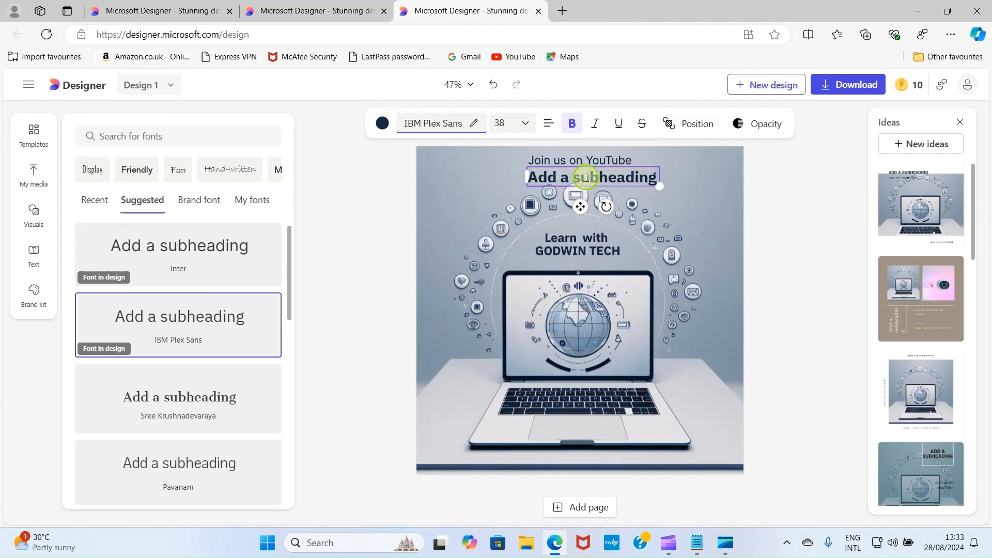
pyautogui.doubleClick(586, 178)
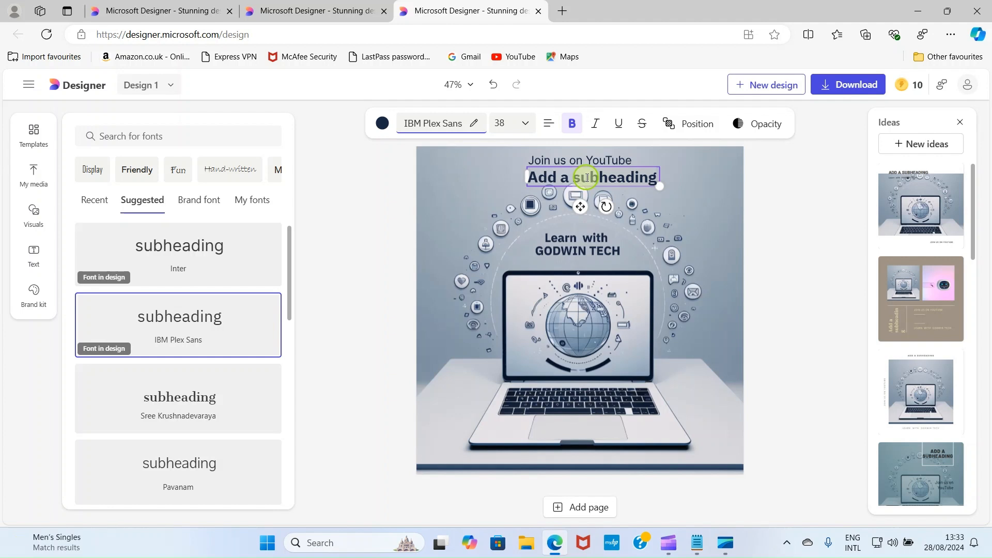
pyautogui.write('https://www.youtube.com/@Godwintech247')
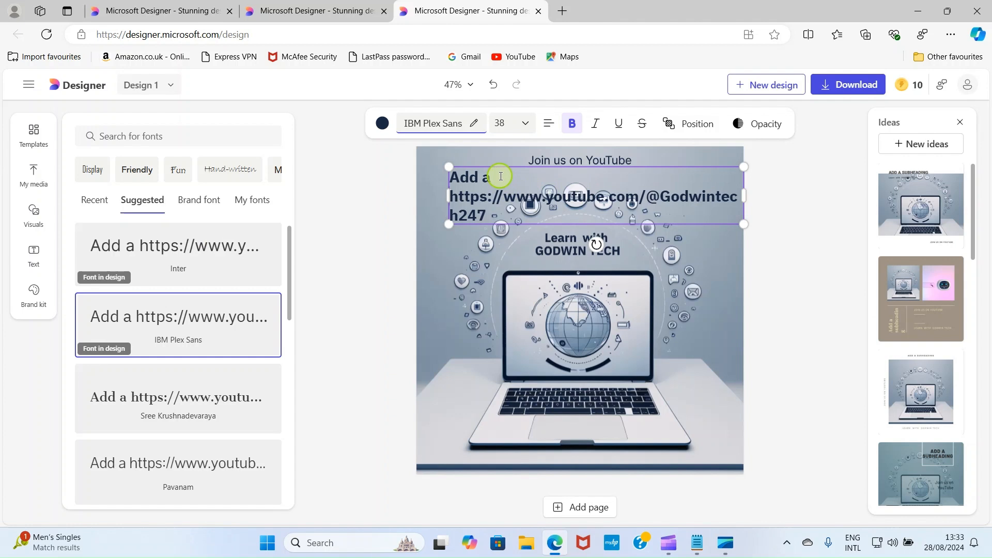
pyautogui.press('BackSpace')
pyautogui.press('BackSpace')
pyautogui.press('BackSpace')
pyautogui.press('BackSpace')
pyautogui.press('BackSpace')
pyautogui.press('BackSpace')
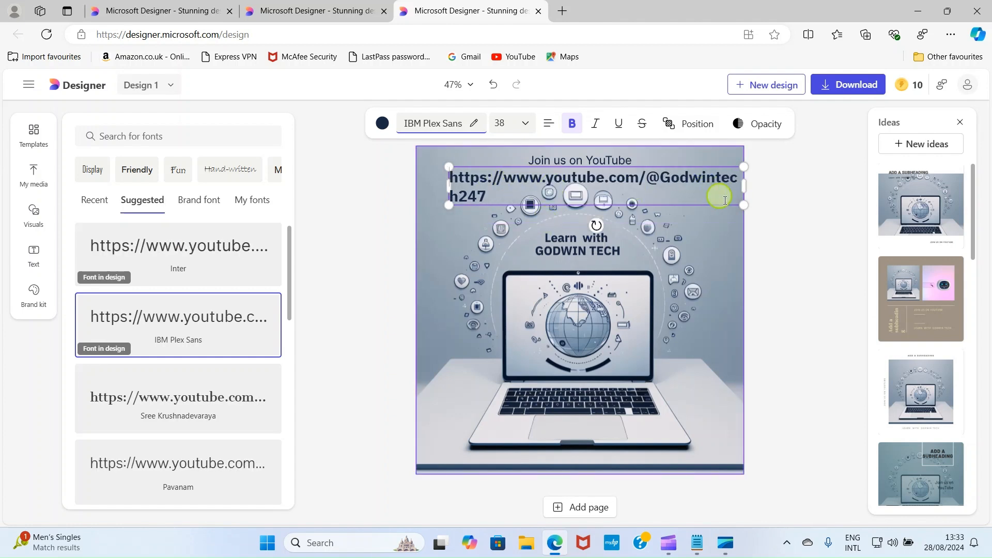
pyautogui.click(800, 223)
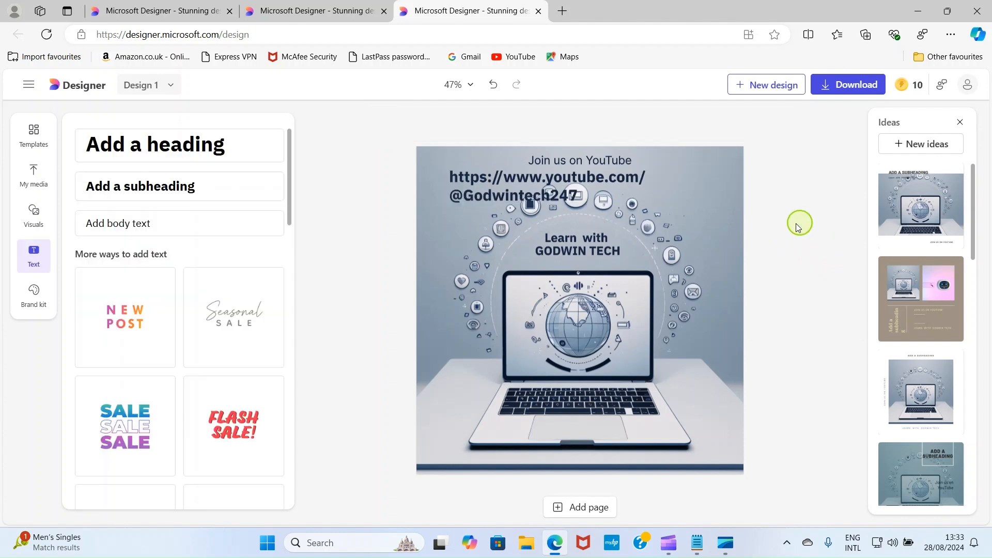
# Step: Reduce the channel link's font size until it fits on one line, and centre it beneath "Join us on YouTube"
pyautogui.click(509, 198)
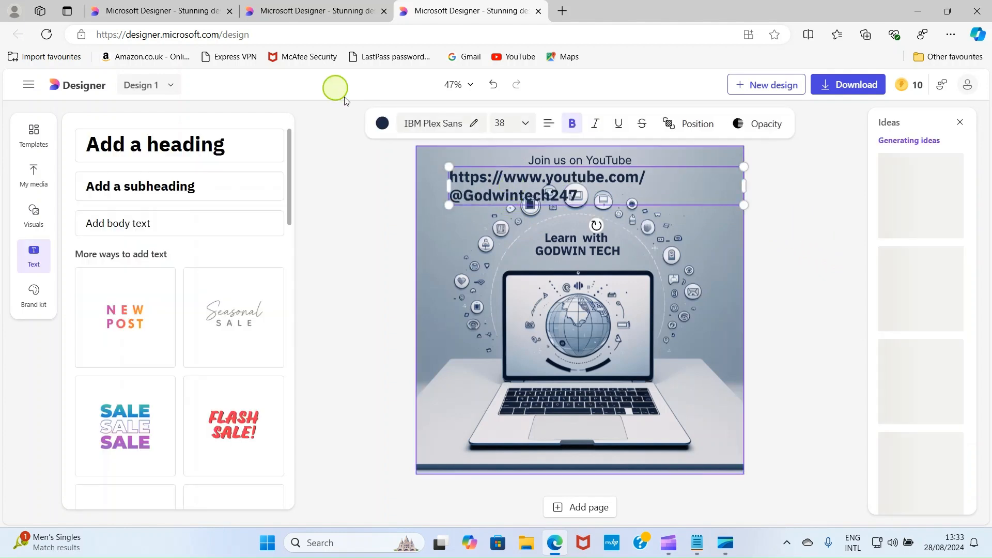
pyautogui.click(516, 124)
pyautogui.click(461, 158)
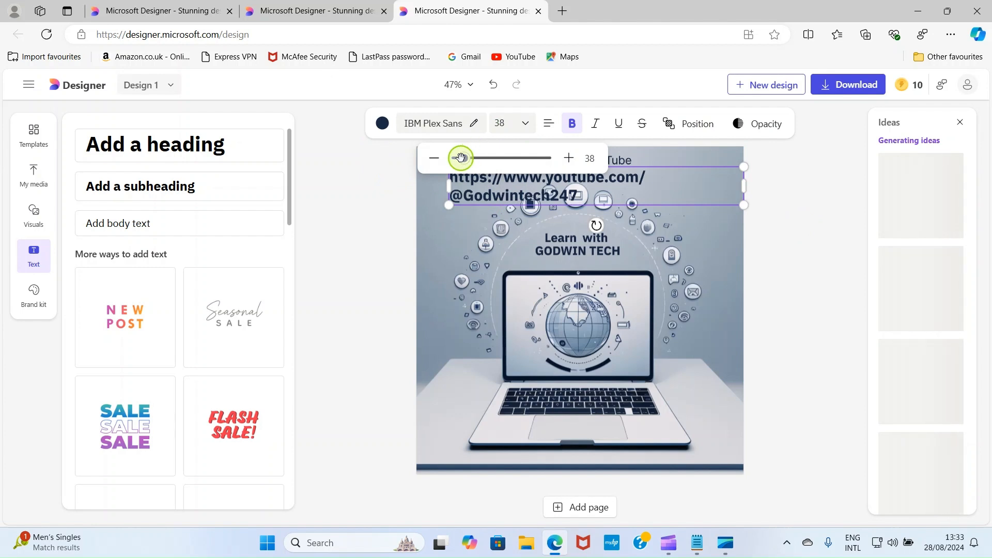
pyautogui.moveTo(460, 158); pyautogui.dragTo(455, 158)
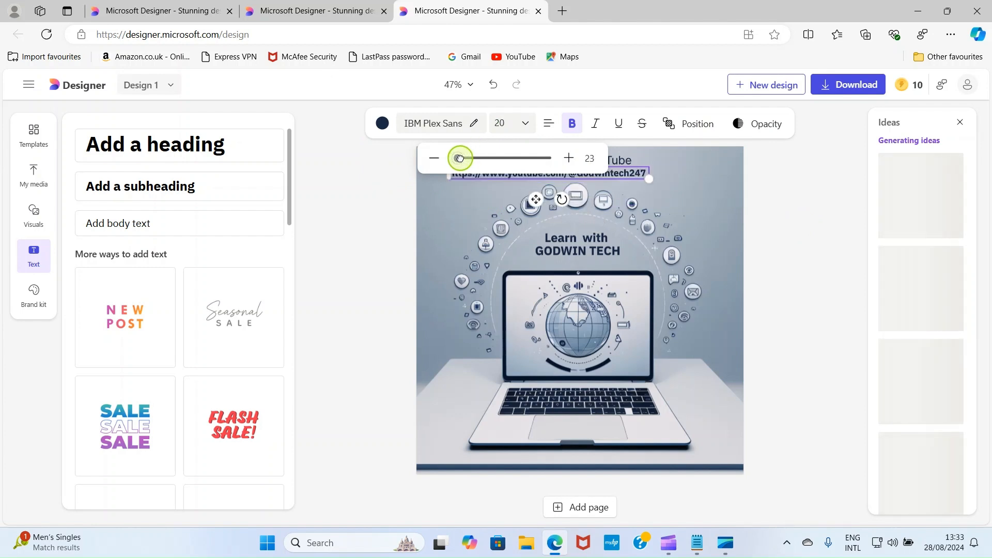
pyautogui.moveTo(564, 174); pyautogui.dragTo(616, 176)
pyautogui.click(834, 228)
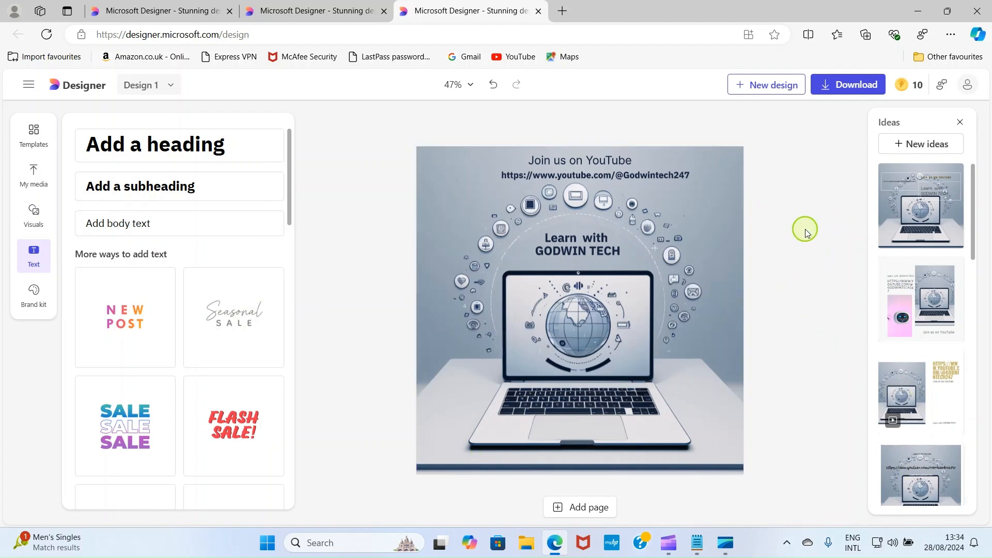
pyautogui.click(841, 93)
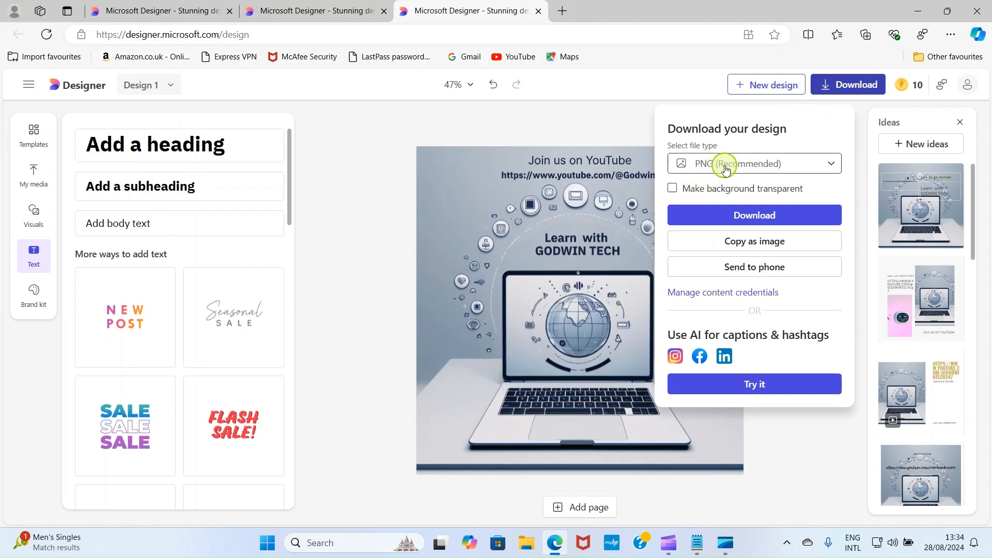
pyautogui.click(792, 165)
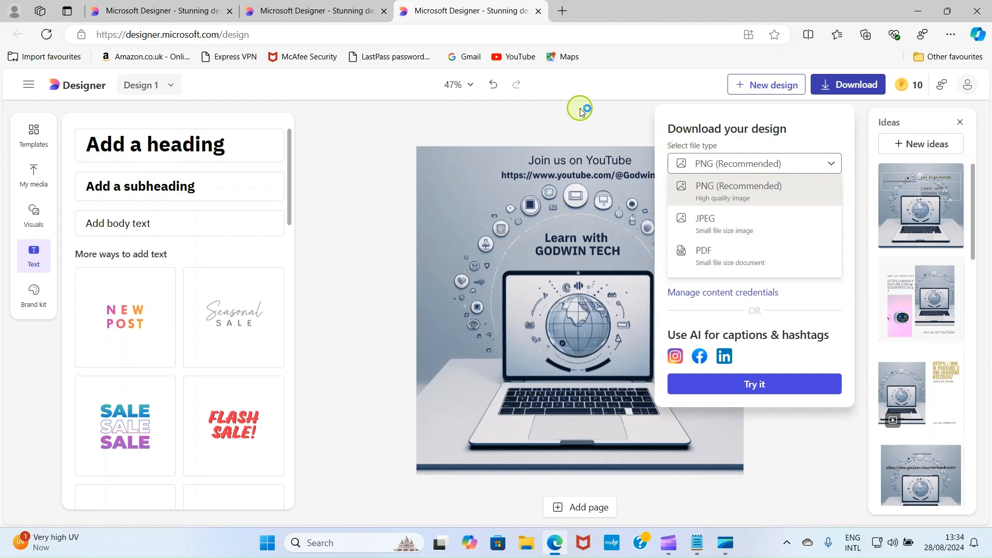
pyautogui.click(549, 118)
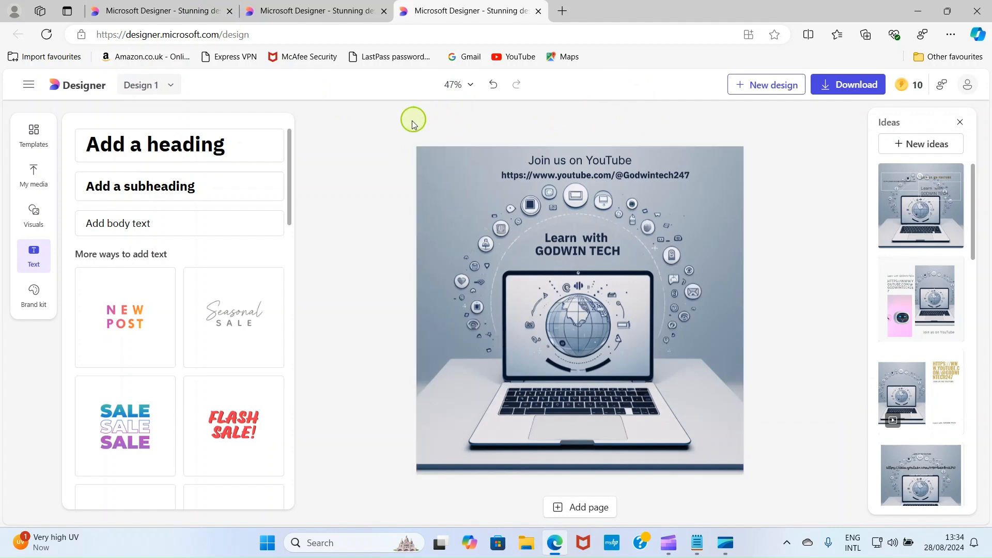
# Step: Rename the design as INSPOST
pyautogui.click(143, 84)
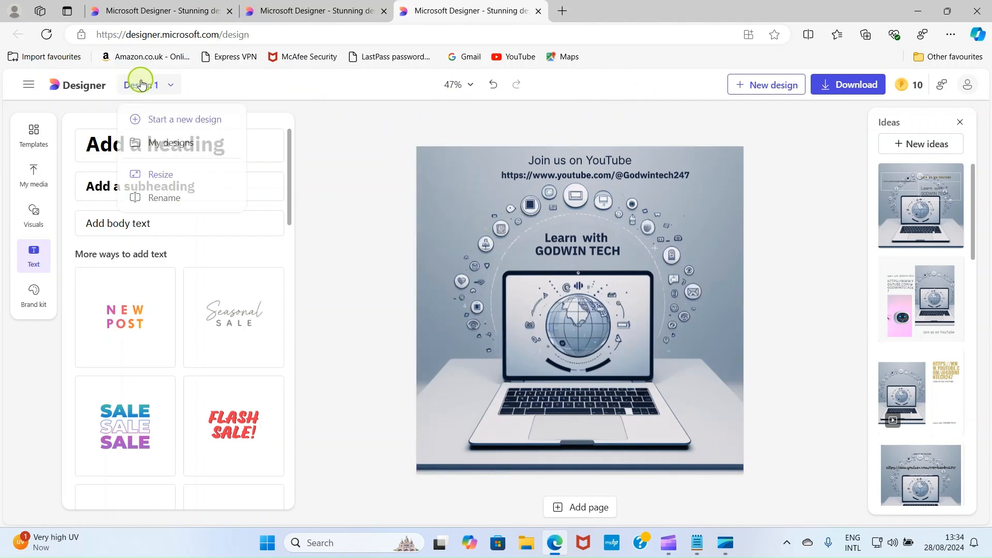
pyautogui.click(165, 199)
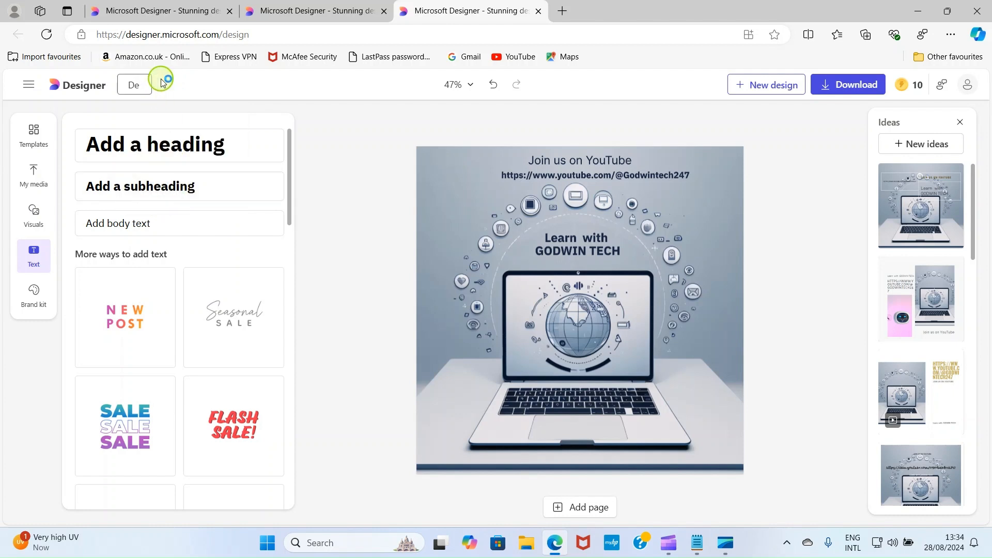
pyautogui.write('INSPOST')
pyautogui.press('Return')
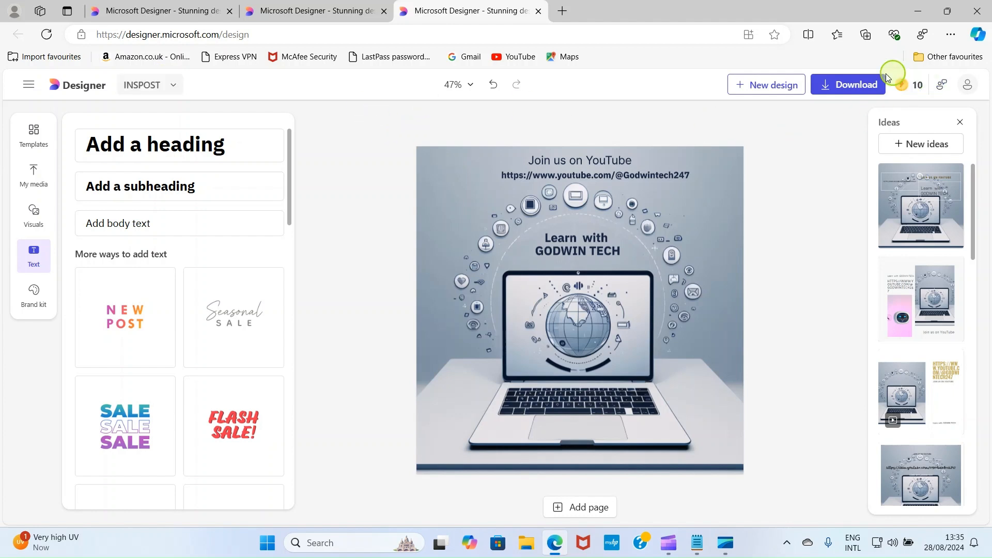
# Step: Download the INSPOST design as a PNG file and dismiss the tips subscription offer
pyautogui.click(846, 93)
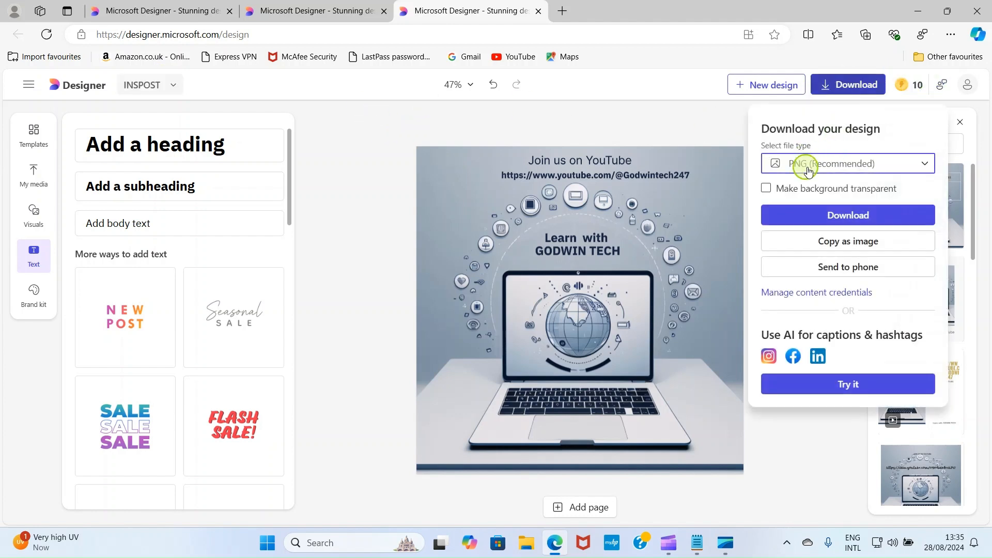
pyautogui.click(848, 216)
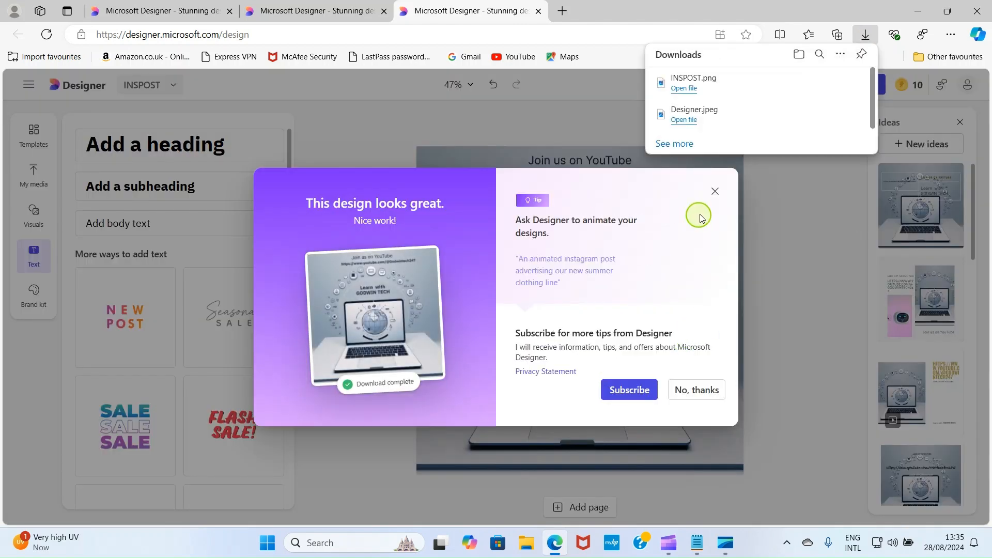
pyautogui.click(715, 191)
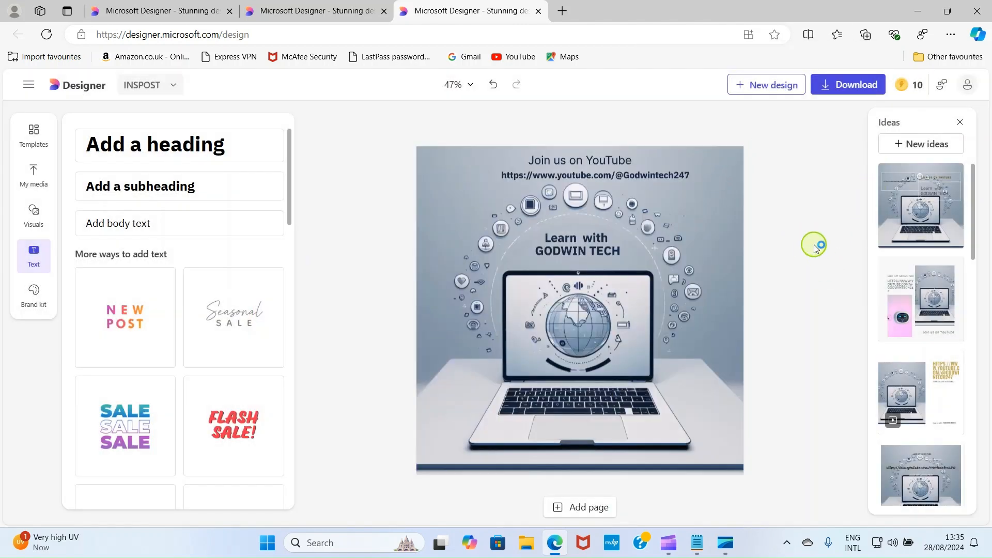
# Step: Switch to File Explorer and open the INSPOST image from the Downloads folder to view it
pyautogui.click(528, 549)
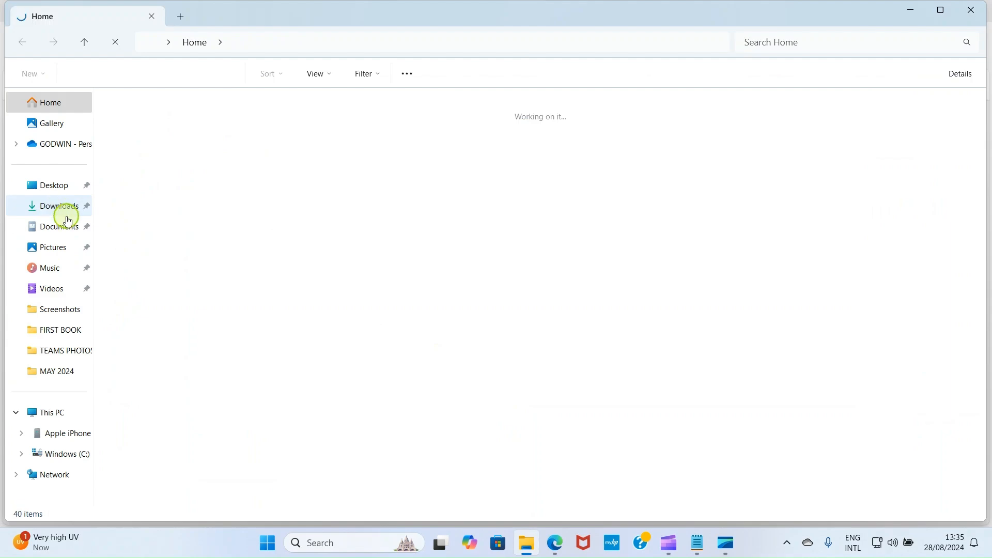
pyautogui.click(66, 211)
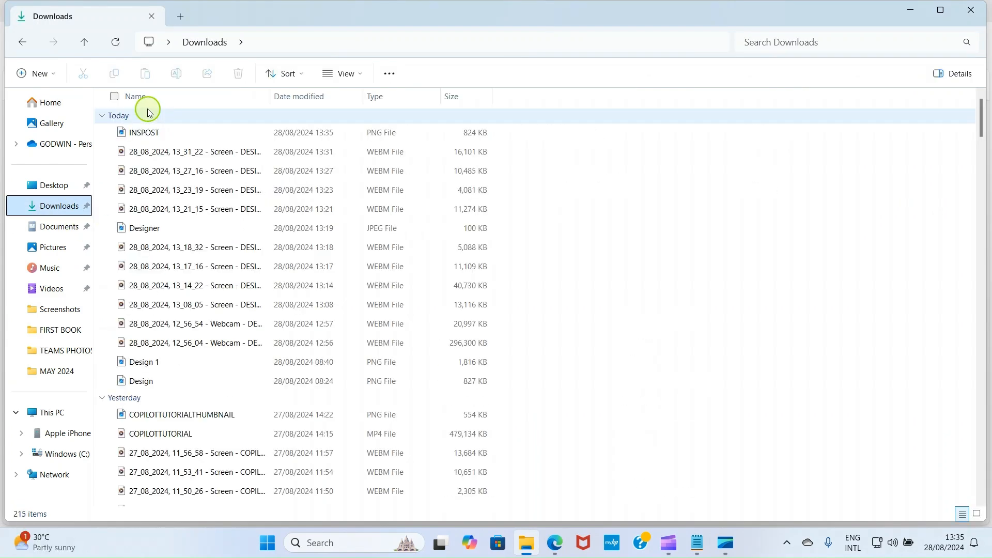
pyautogui.click(151, 133)
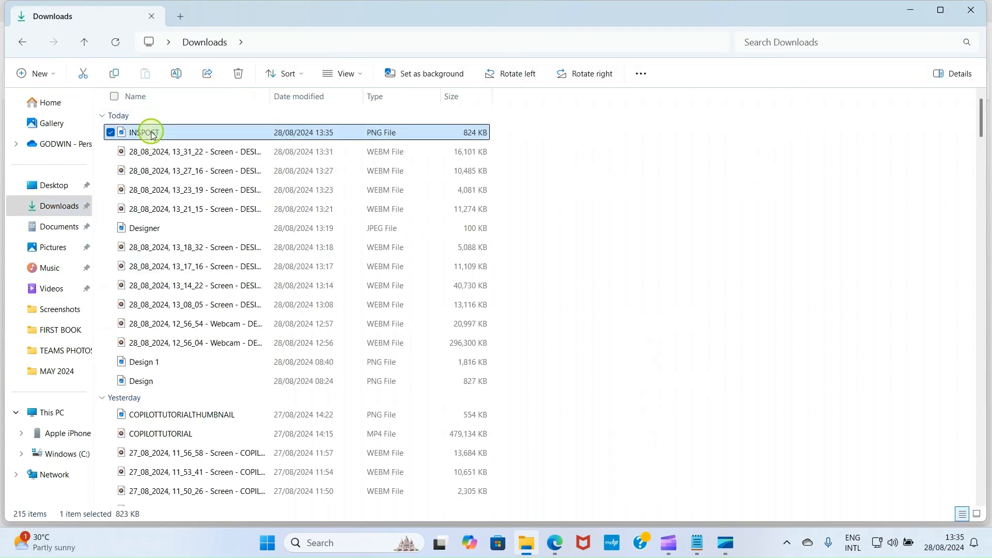
pyautogui.doubleClick(151, 132)
pyautogui.click(726, 47)
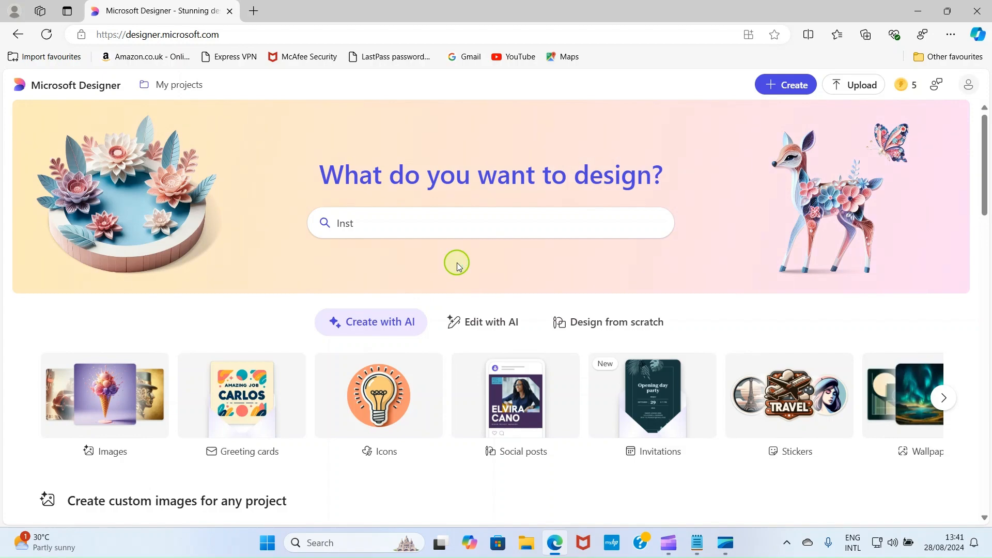
pyautogui.scroll(-5, 457, 263)
pyautogui.scroll(5, 457, 263)
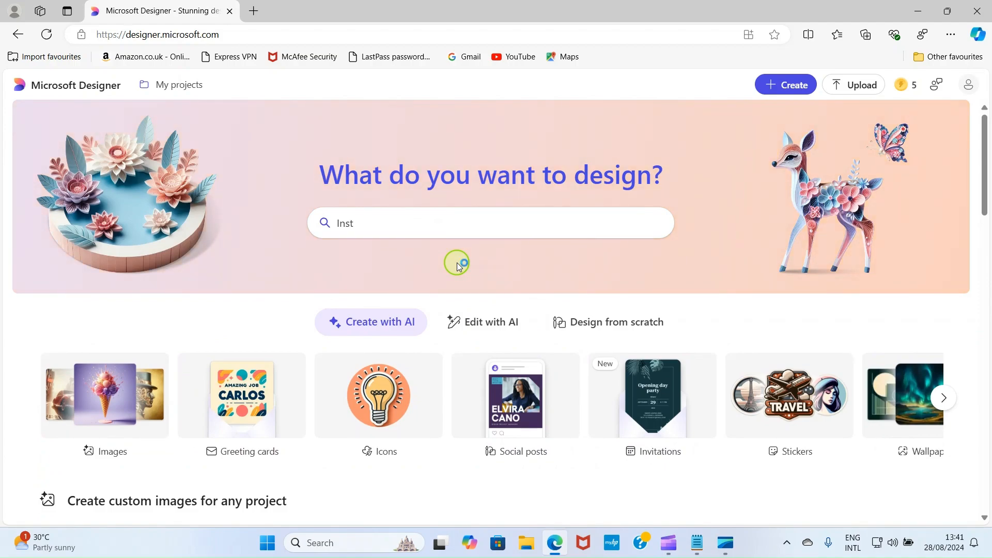
pyautogui.scroll(-12, 457, 263)
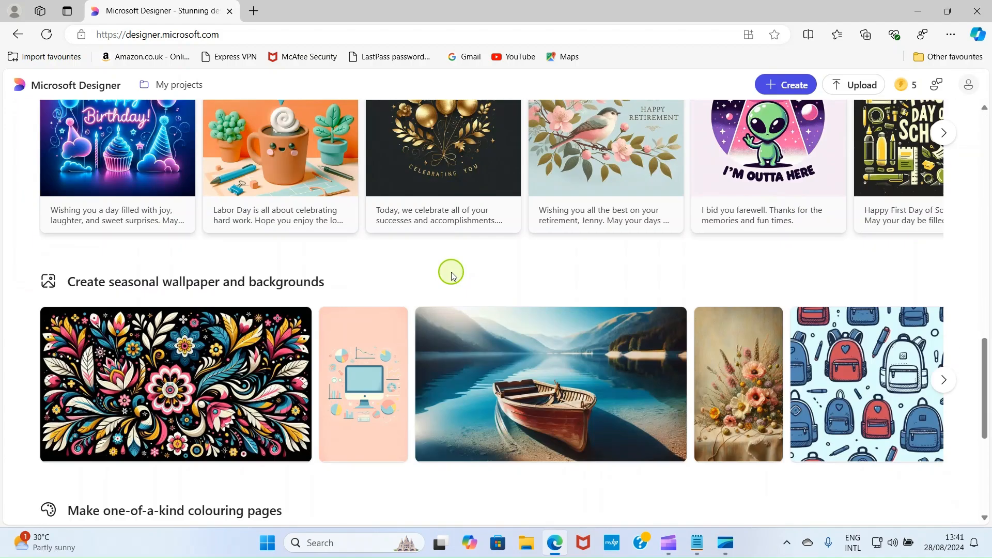
pyautogui.scroll(-6, 451, 273)
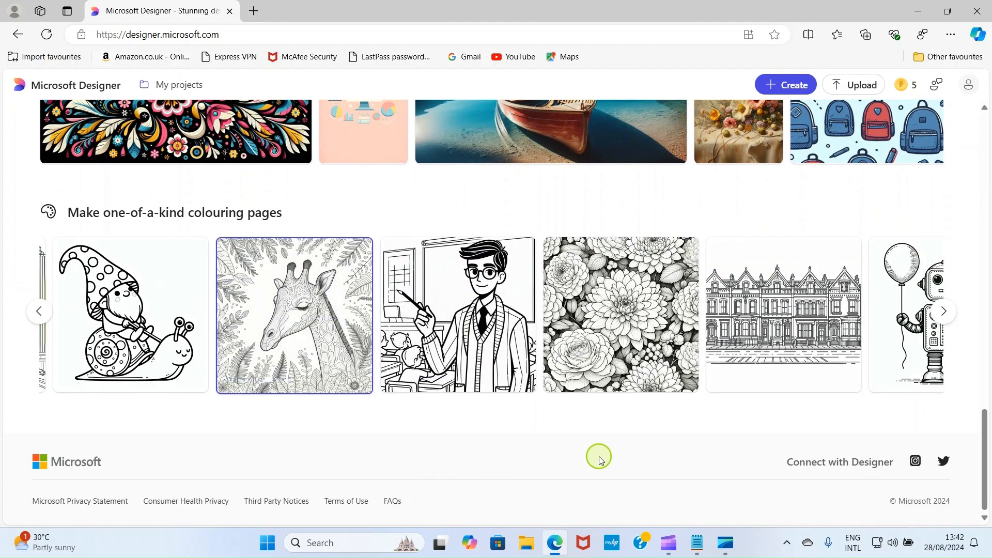
# Step: Browse the example images for one-of-a-kind colouring pages and read the prompts behind them
pyautogui.moveTo(151, 332)
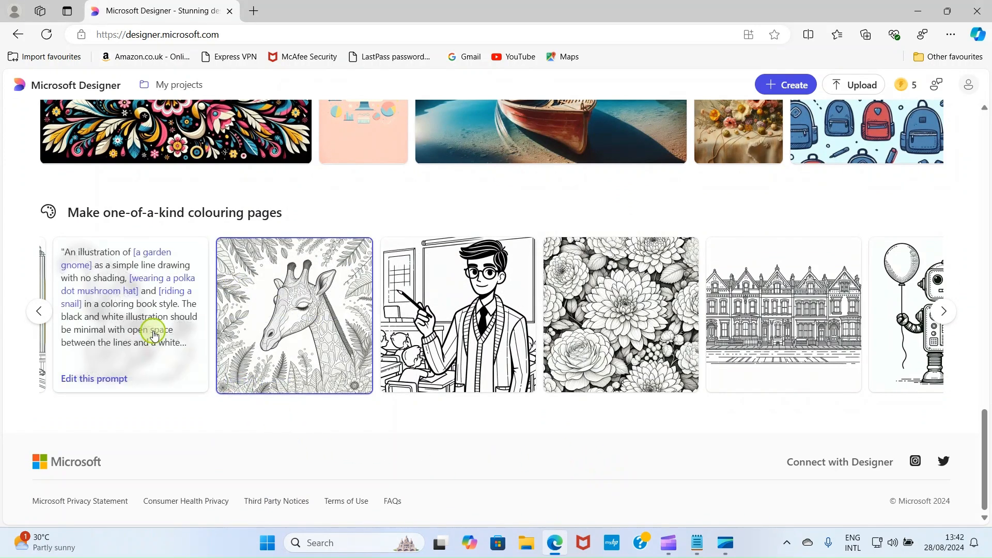
pyautogui.moveTo(280, 347)
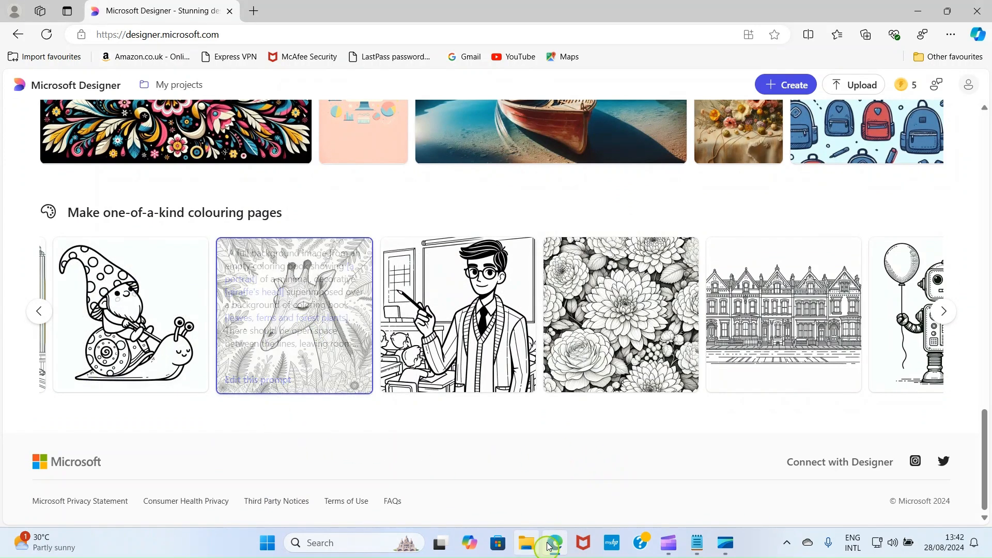
pyautogui.moveTo(500, 327)
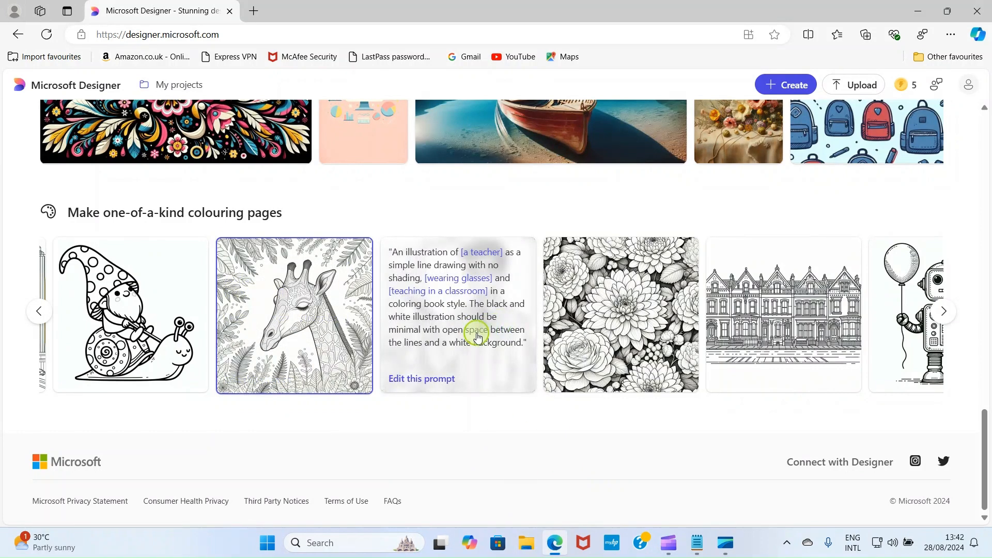
pyautogui.moveTo(610, 333)
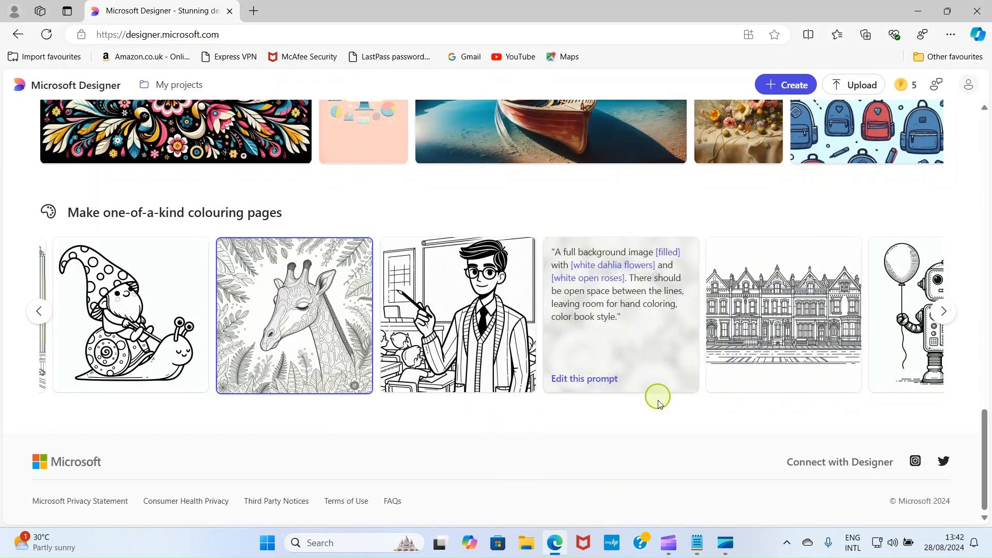
pyautogui.click(942, 315)
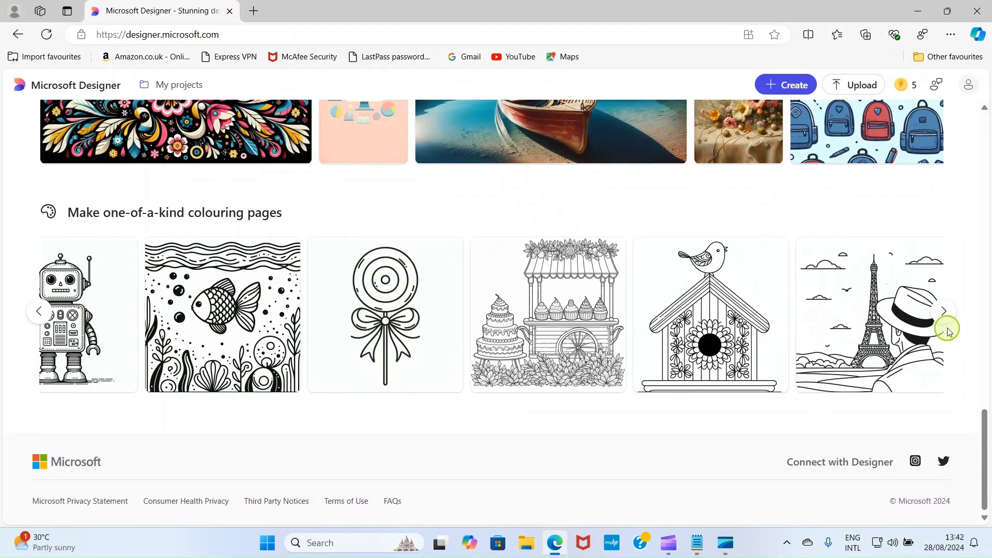
pyautogui.click(944, 316)
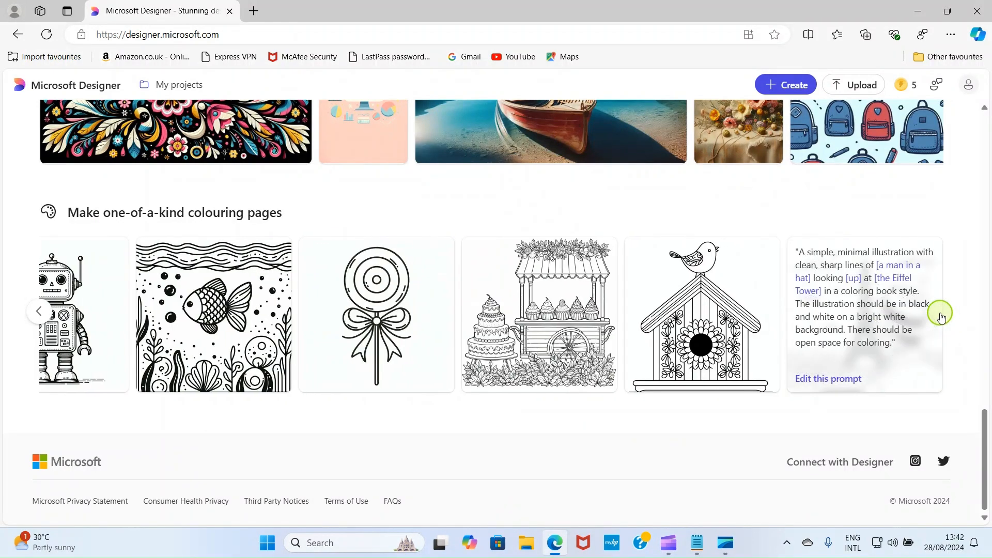
pyautogui.click(35, 314)
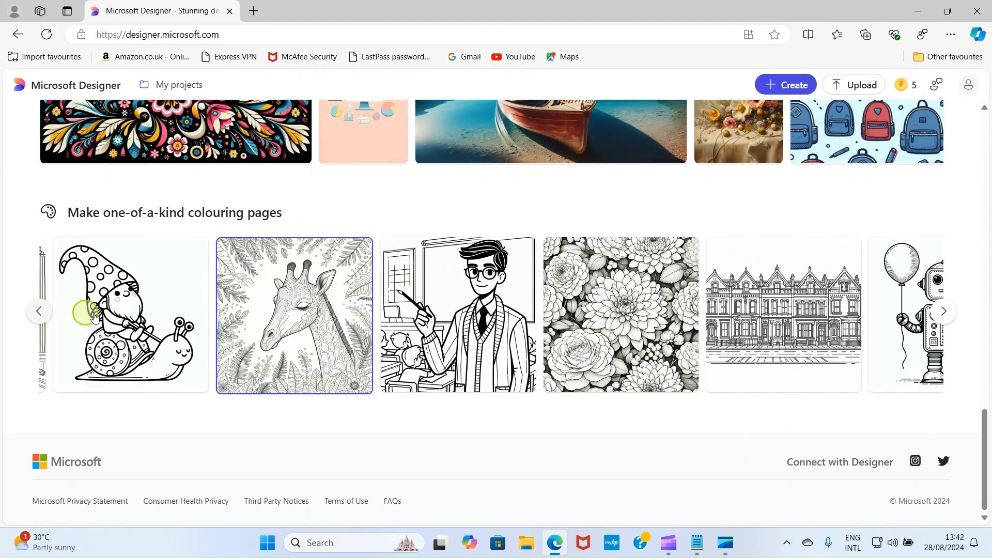
pyautogui.moveTo(367, 392)
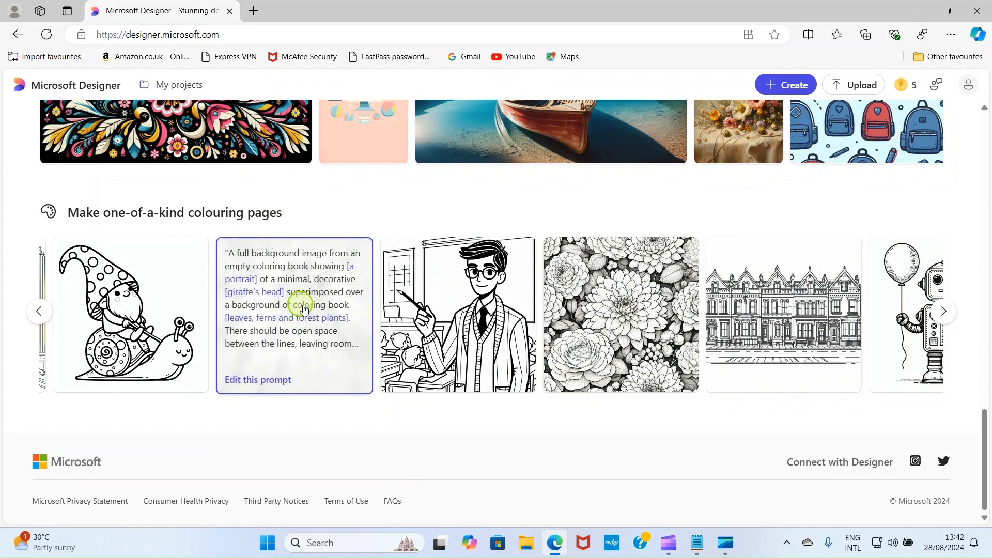
# Step: Open the giraffe colouring page prompt for full editing and replace "giraffe's" with "lion" in the description
pyautogui.click(304, 311)
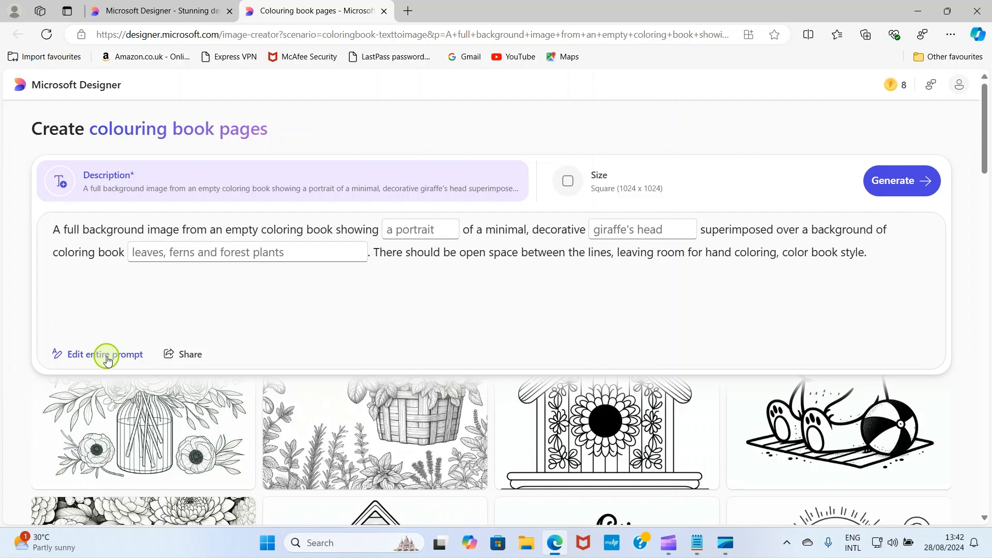
pyautogui.click(123, 355)
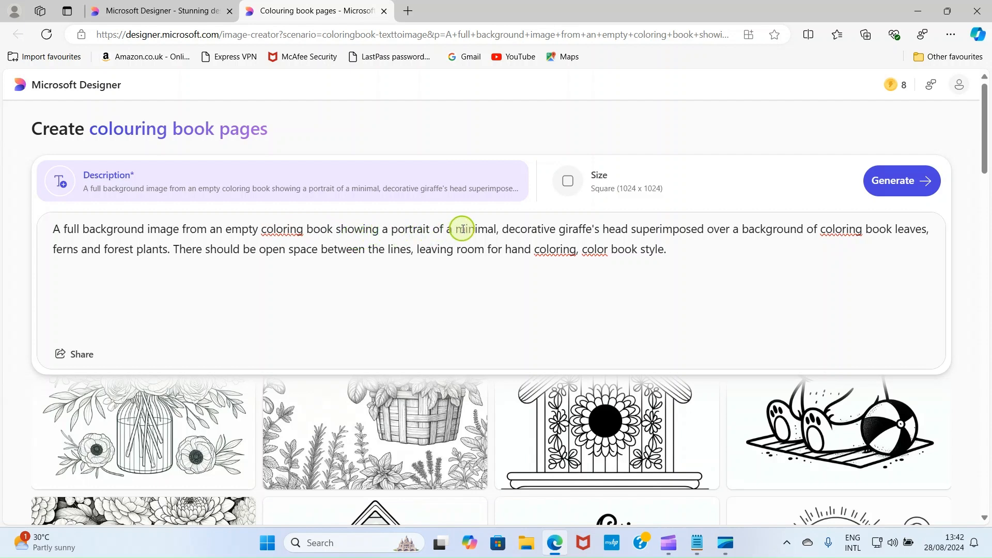
pyautogui.click(596, 230)
pyautogui.press('BackSpace')
pyautogui.press('BackSpace')
pyautogui.press('BackSpace')
pyautogui.press('BackSpace')
pyautogui.press('BackSpace')
pyautogui.press('BackSpace')
pyautogui.press('BackSpace')
pyautogui.press('BackSpace')
pyautogui.press('BackSpace')
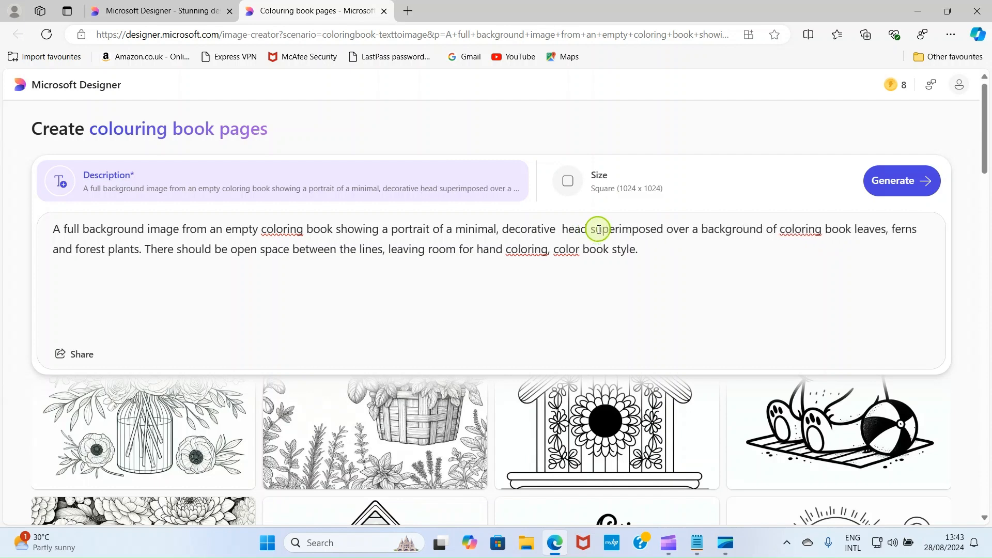
pyautogui.write('lio')
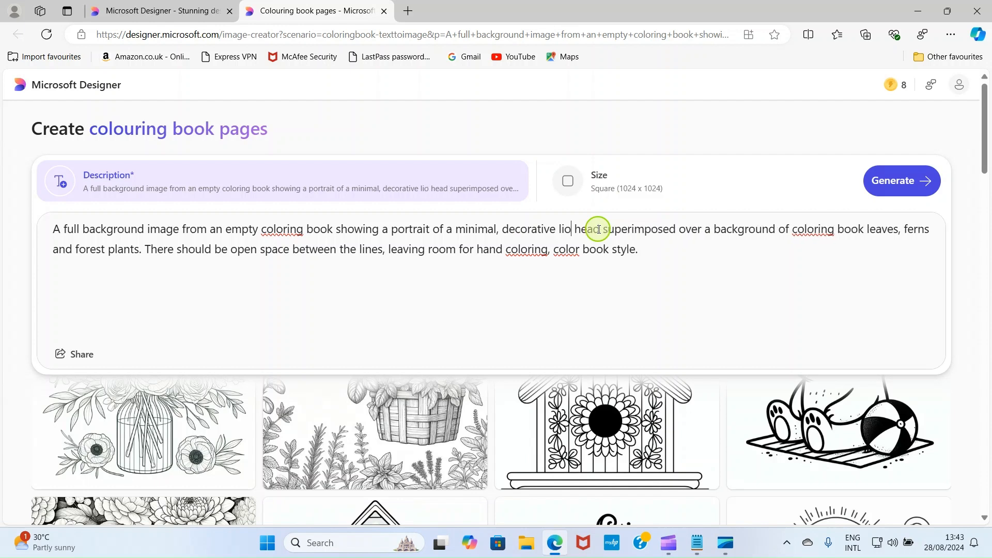
pyautogui.write('n')
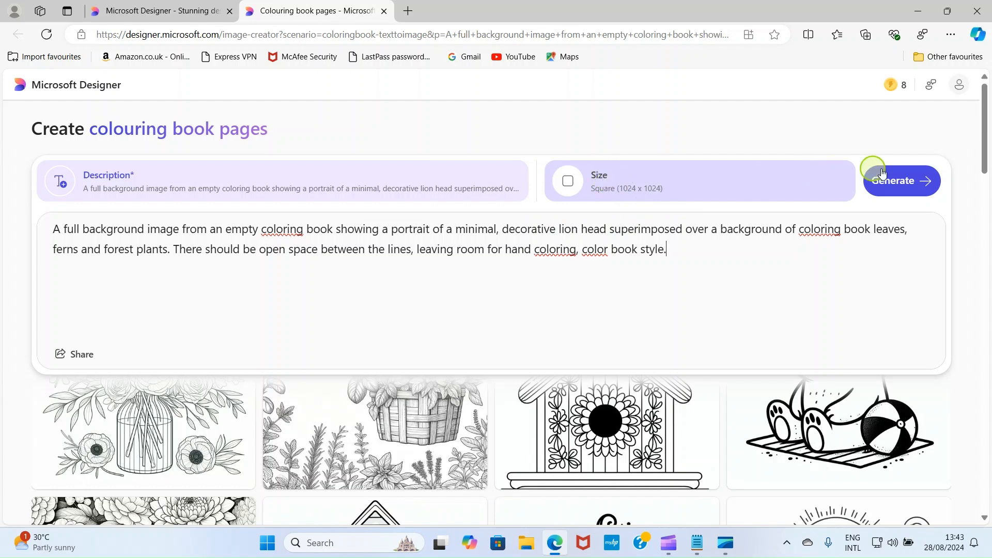
# Step: Generate the lion colouring pages from the edited prompt and download the fourth image
pyautogui.click(909, 185)
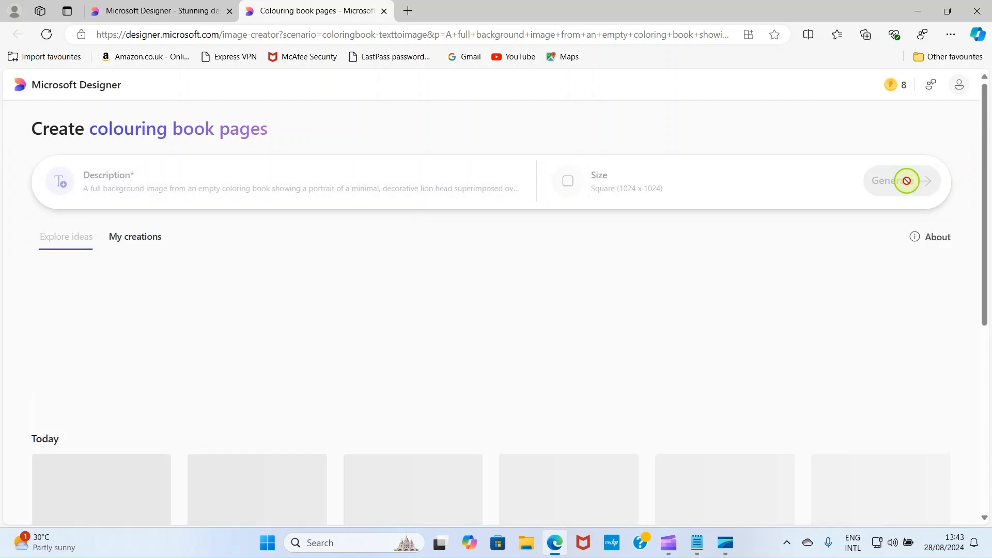
pyautogui.scroll(1, 380, 367)
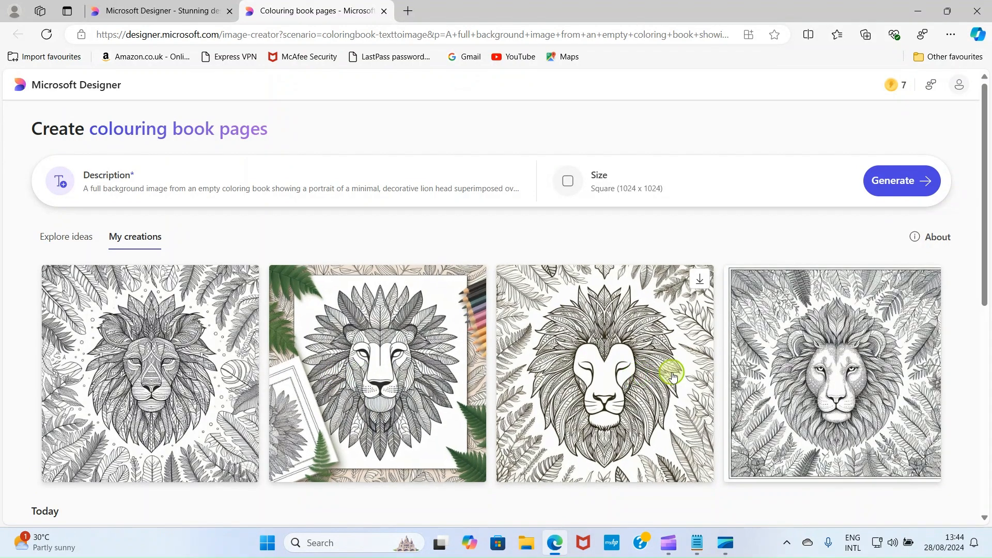
pyautogui.click(816, 380)
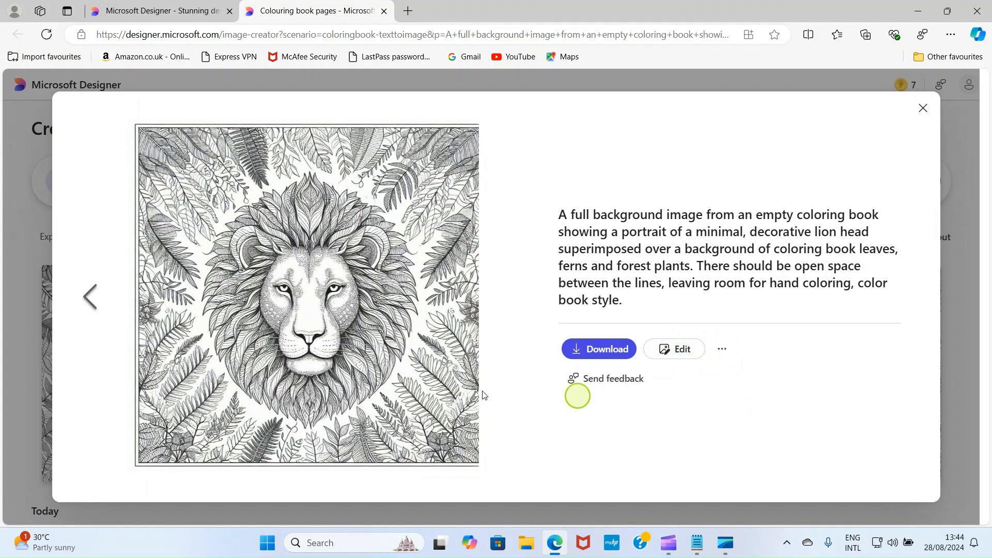
pyautogui.click(594, 351)
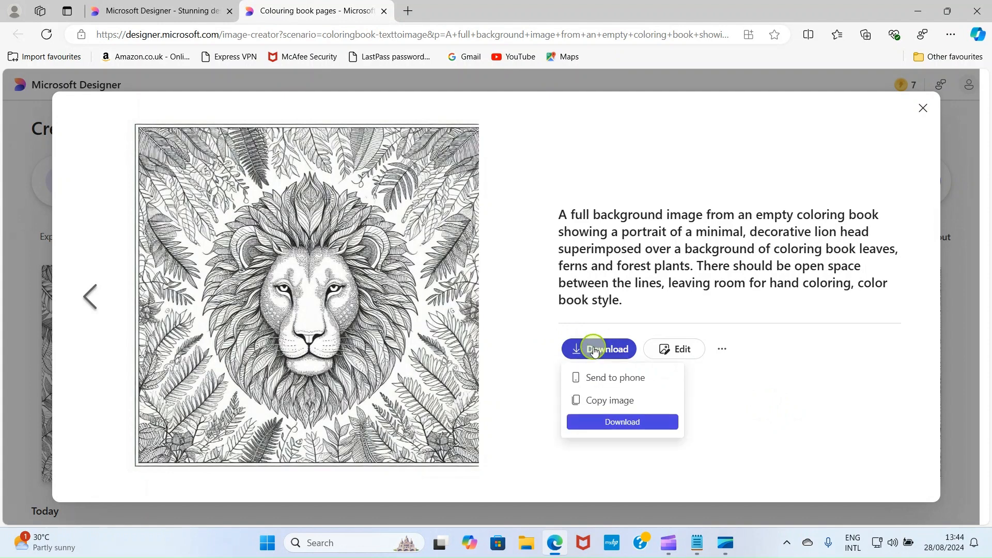
pyautogui.click(600, 422)
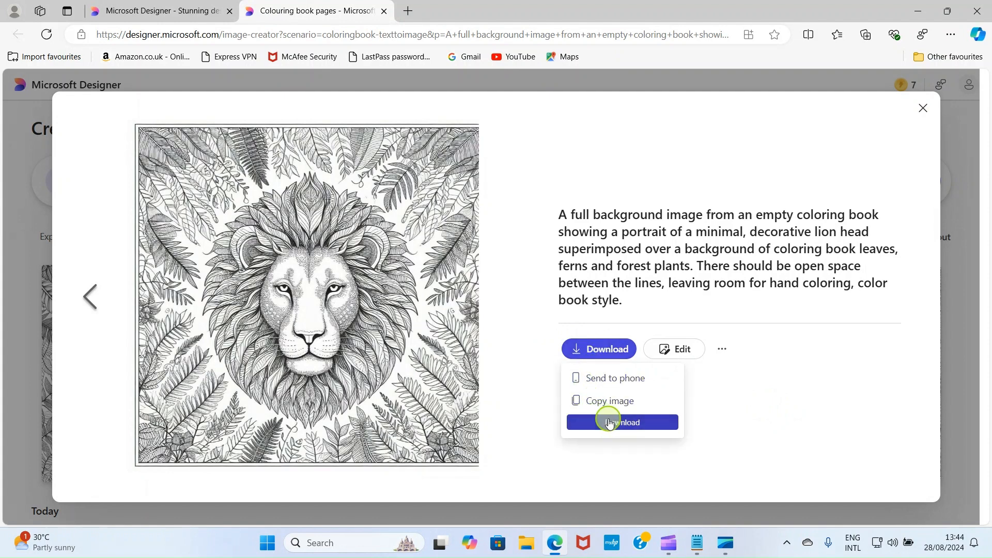
pyautogui.moveTo(694, 89)
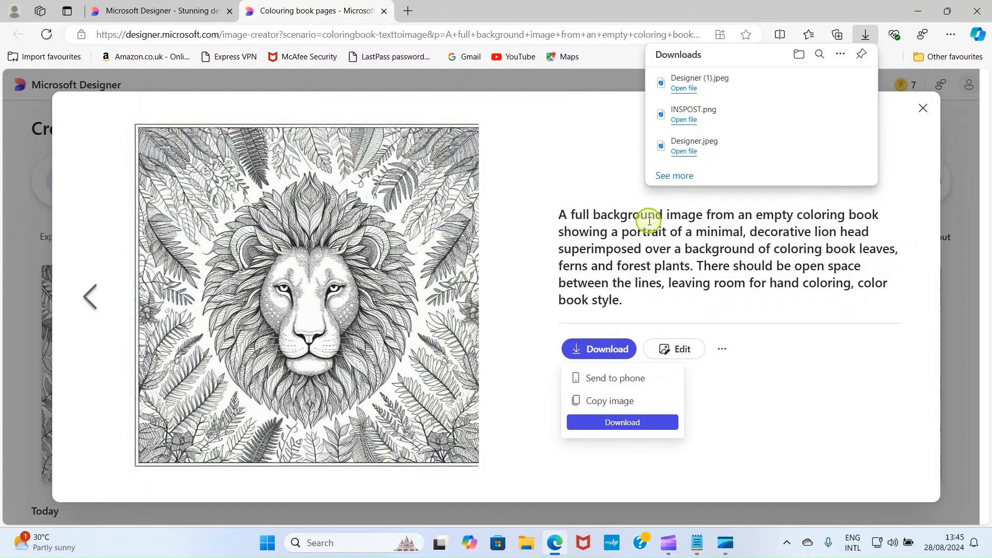
# Step: Switch to File Explorer and open the Designer (1) image from the Downloads folder to view it
pyautogui.click(528, 545)
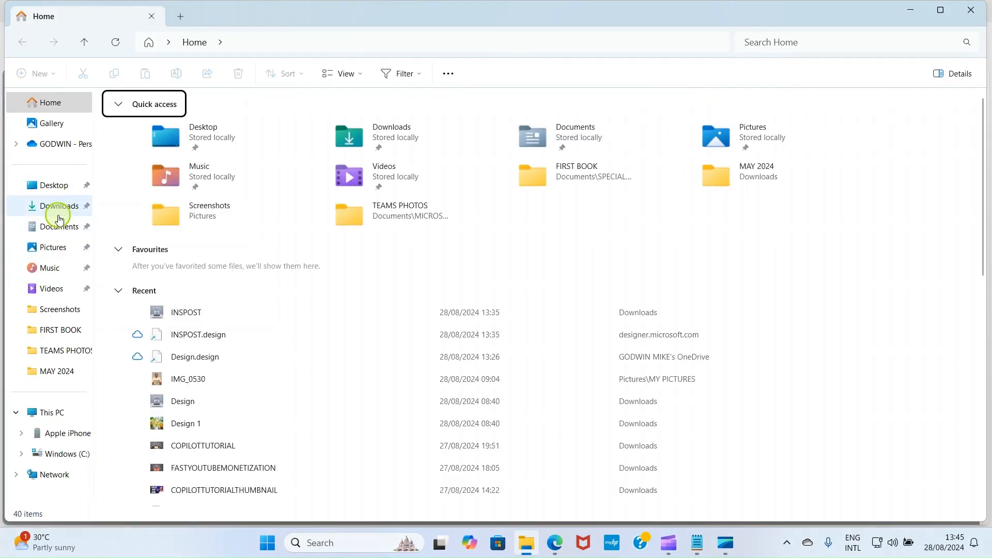
pyautogui.click(59, 211)
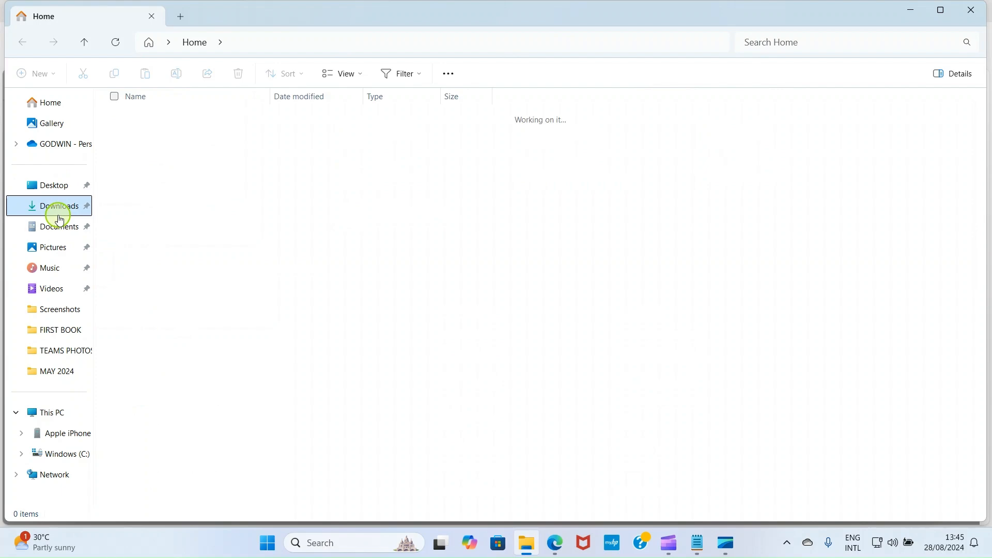
pyautogui.click(165, 136)
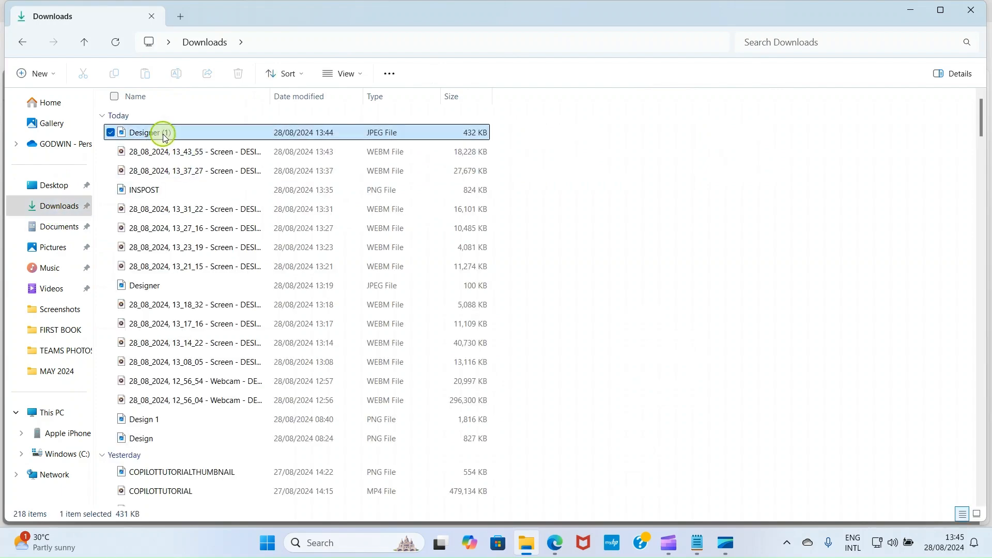
pyautogui.doubleClick(165, 136)
pyautogui.click(761, 83)
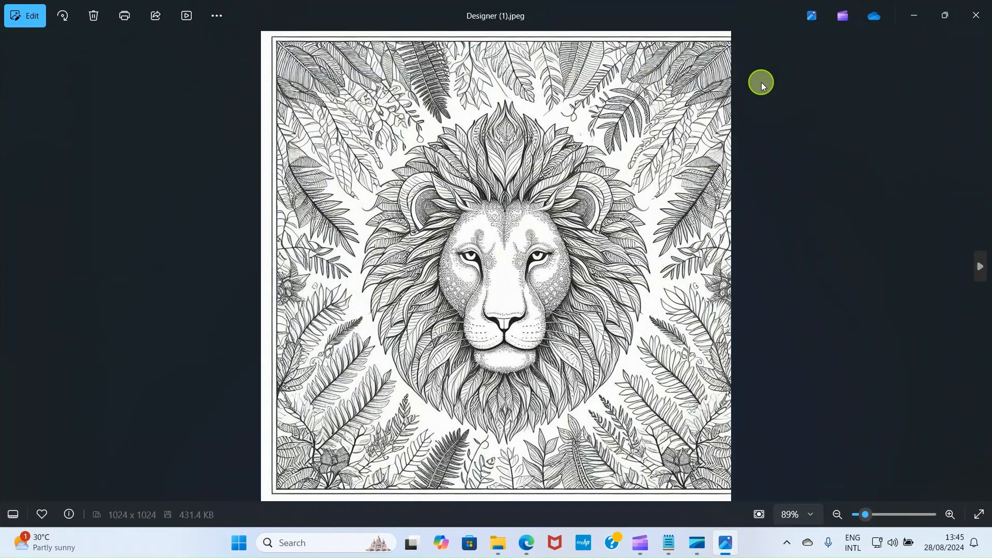